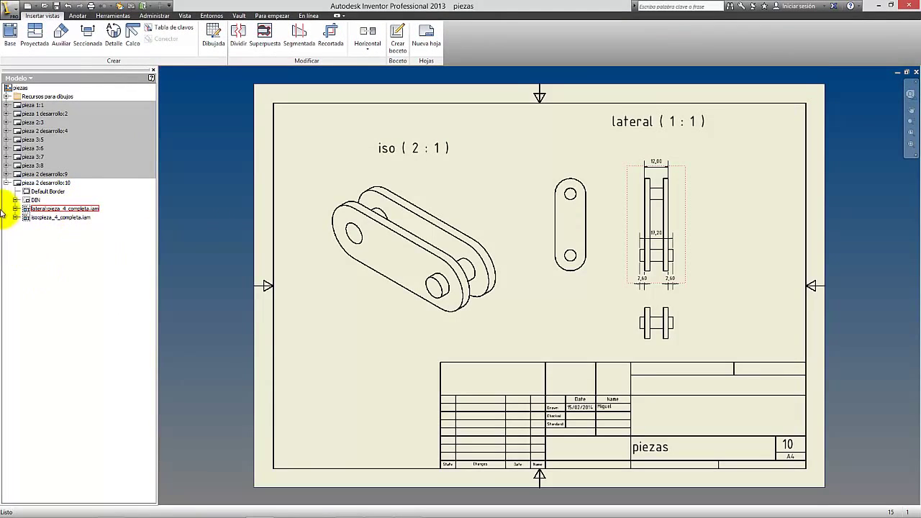
# Create a new presentation file from the metric Standard (mm).ipn template.
pyautogui.click(6, 184)
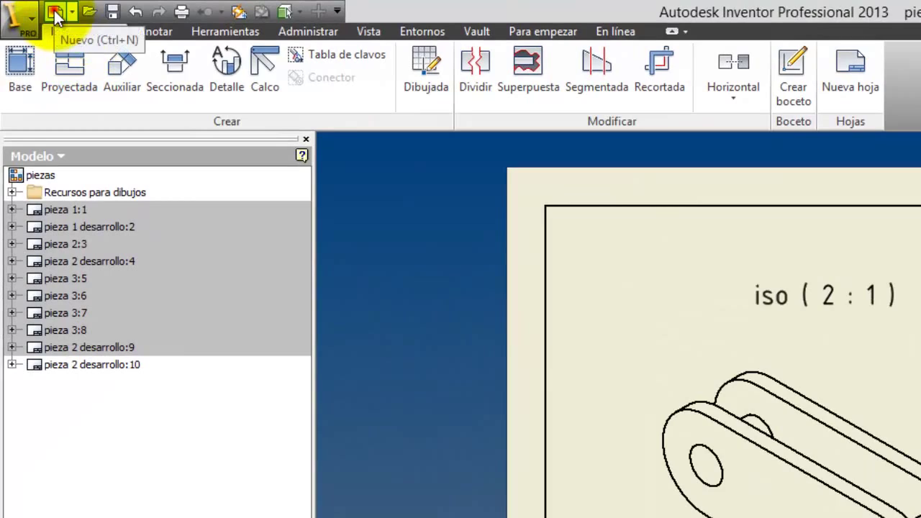
pyautogui.click(56, 13)
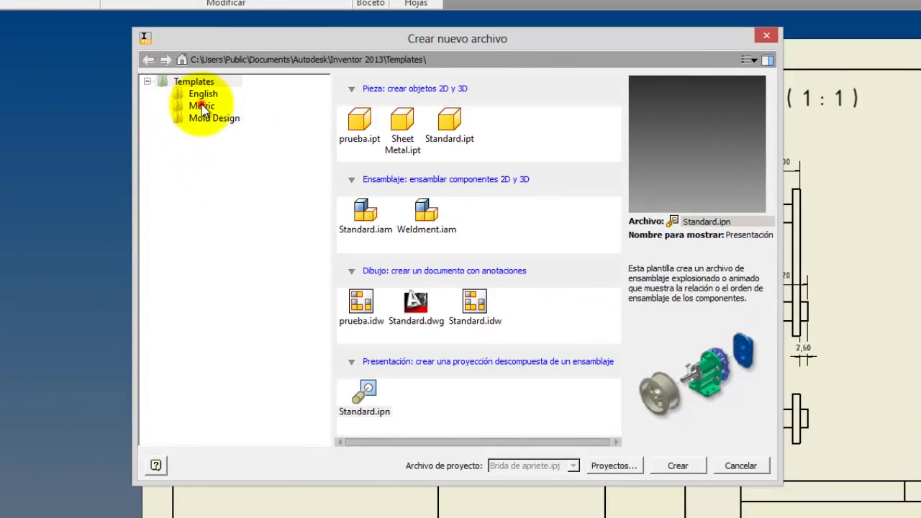
pyautogui.click(203, 108)
pyautogui.moveTo(616, 216); pyautogui.dragTo(625, 338)
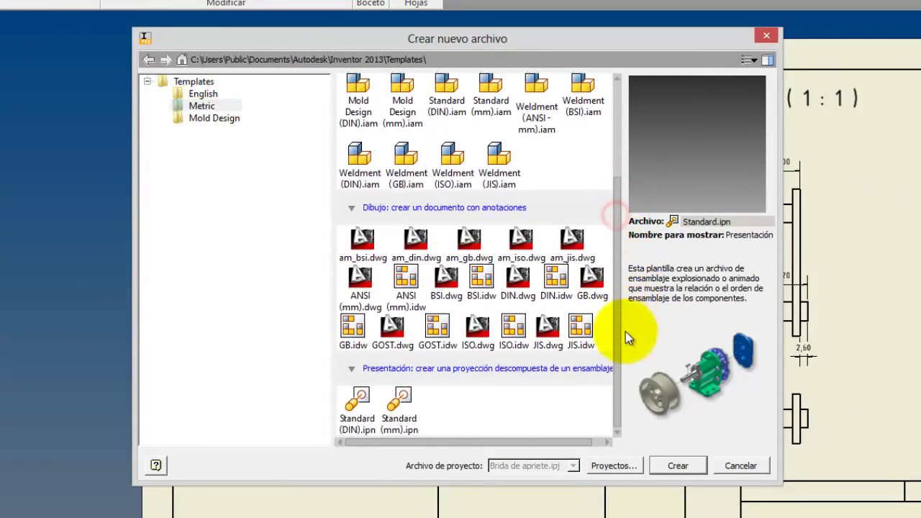
pyautogui.click(400, 404)
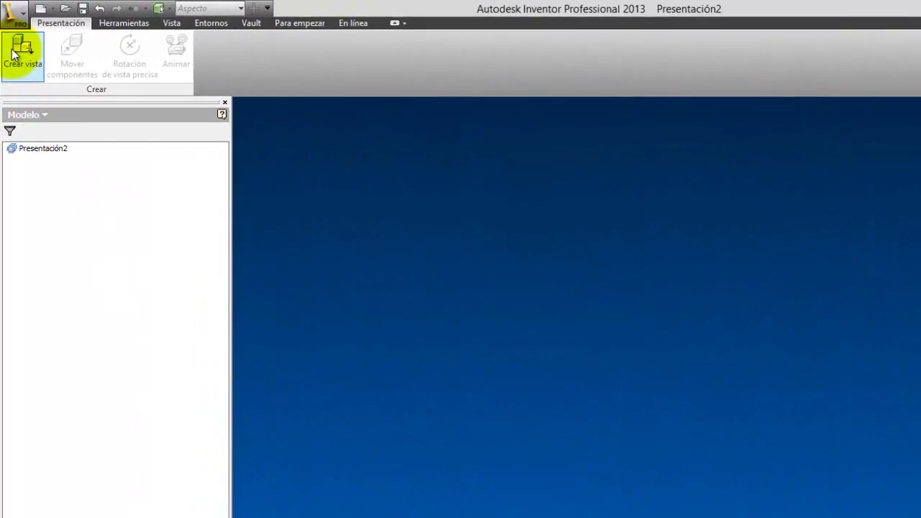
# Create a view of the "brida de apriete completa" assembly using the automatic explosion method.
pyautogui.click(16, 61)
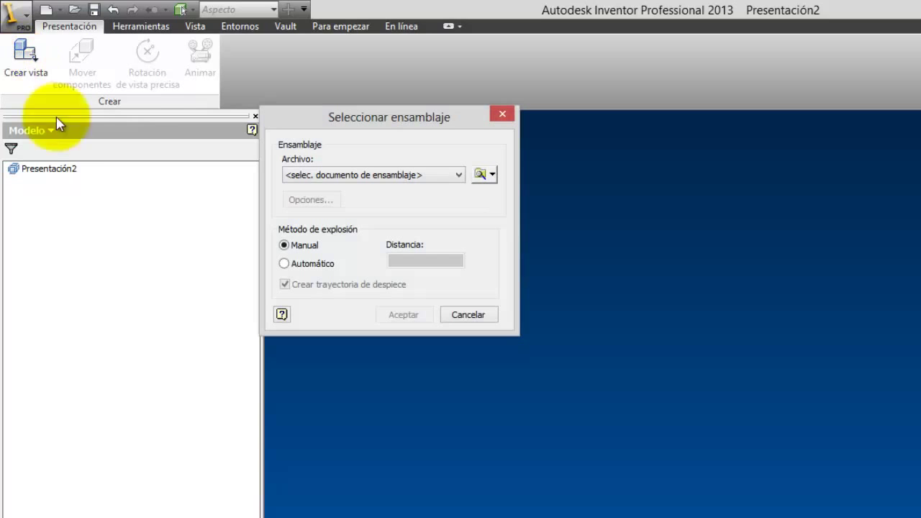
pyautogui.click(482, 175)
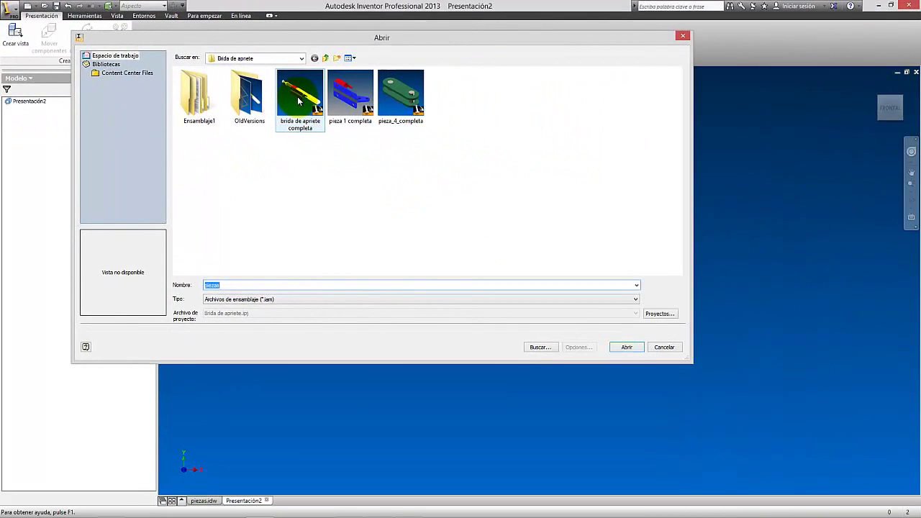
pyautogui.doubleClick(300, 101)
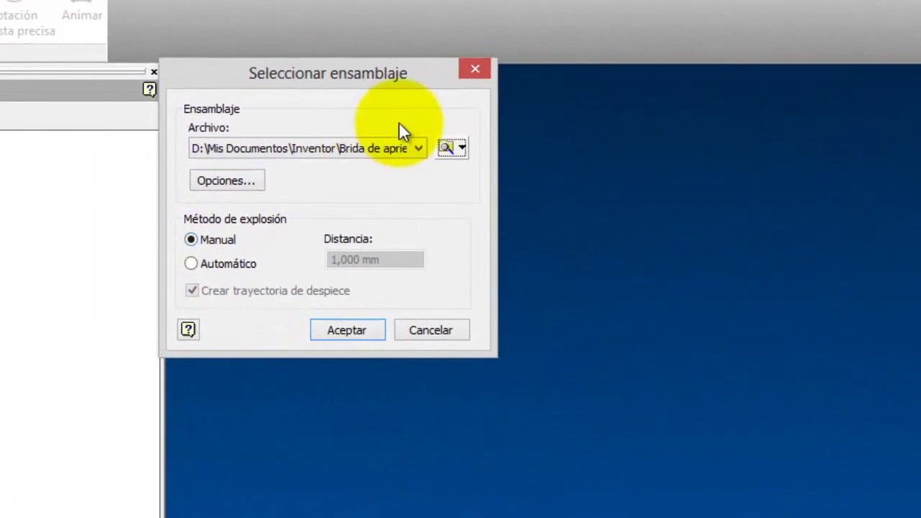
pyautogui.click(194, 264)
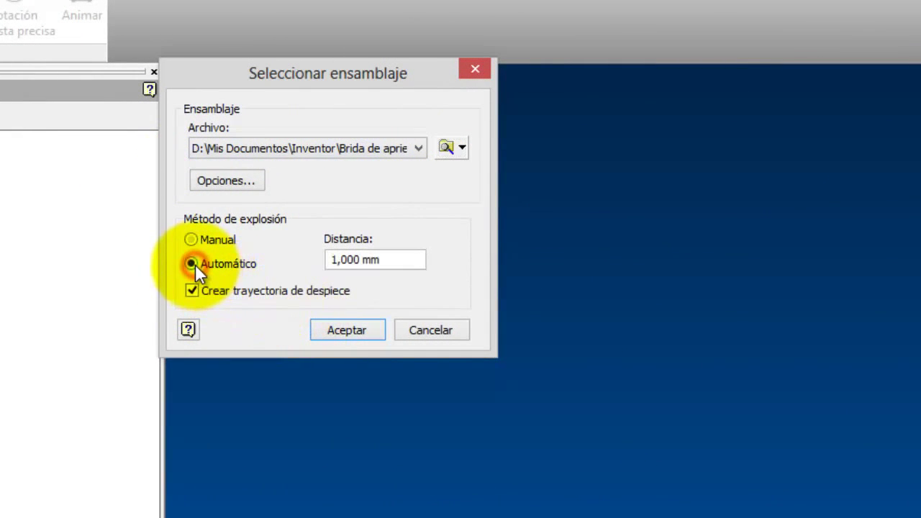
pyautogui.click(350, 330)
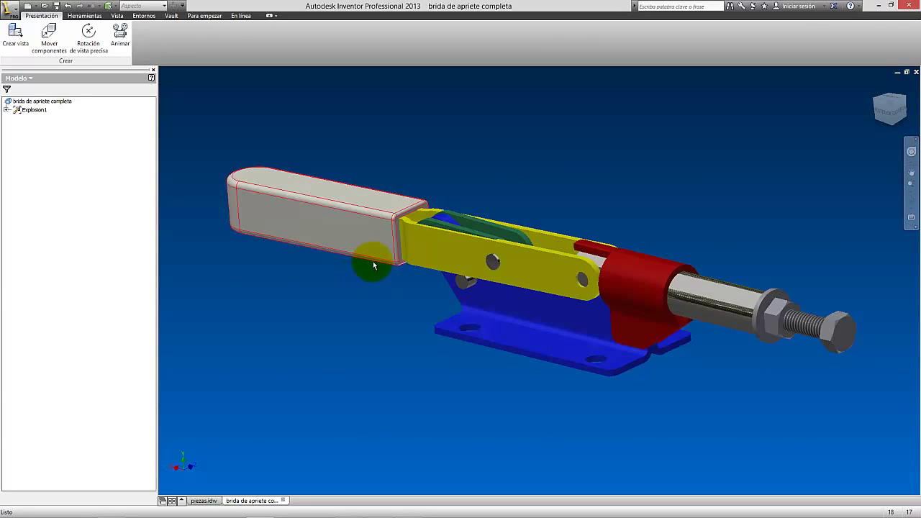
# Inspect the automatically exploded clamp up close and play its explosion animation forward.
pyautogui.scroll(5, 502, 256)
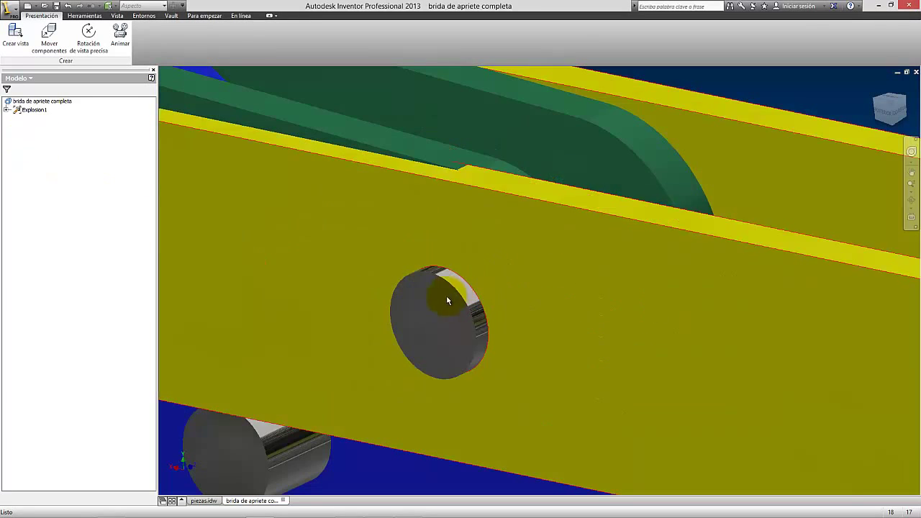
pyautogui.scroll(-4, 441, 285)
pyautogui.scroll(5, 447, 248)
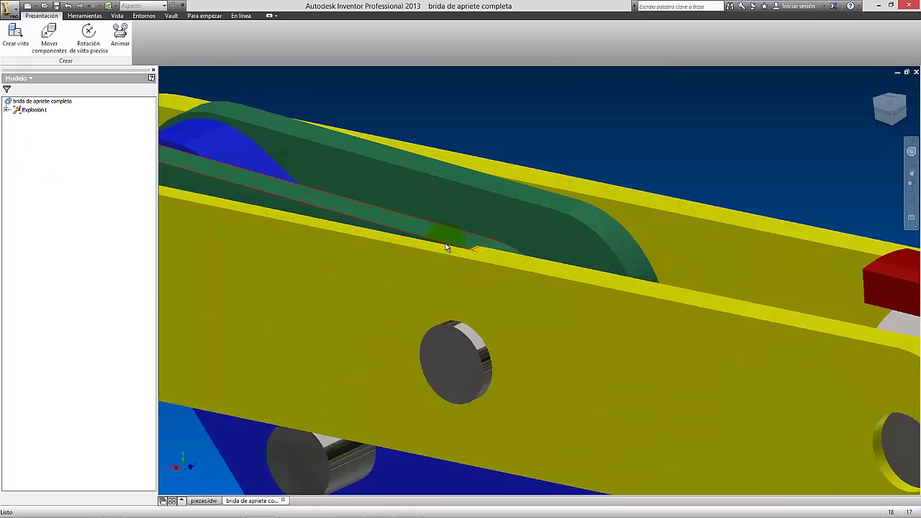
pyautogui.scroll(-8, 516, 207)
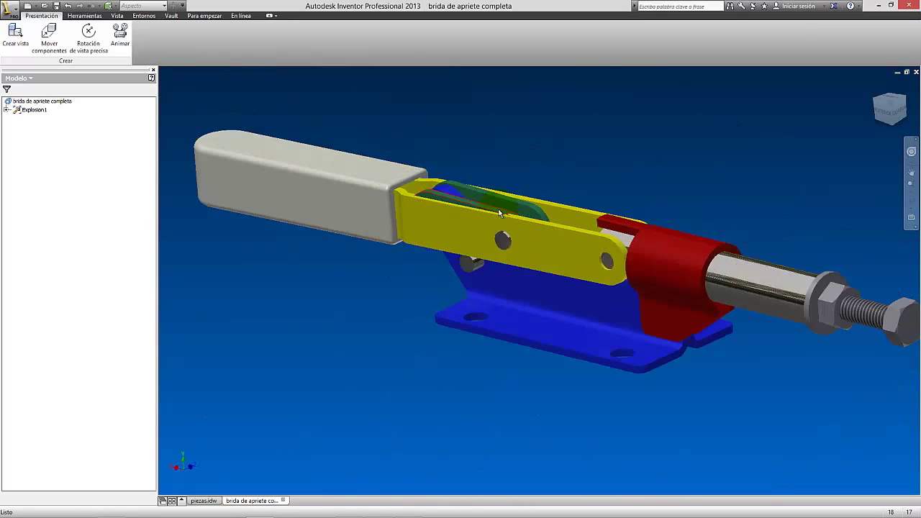
pyautogui.click(113, 34)
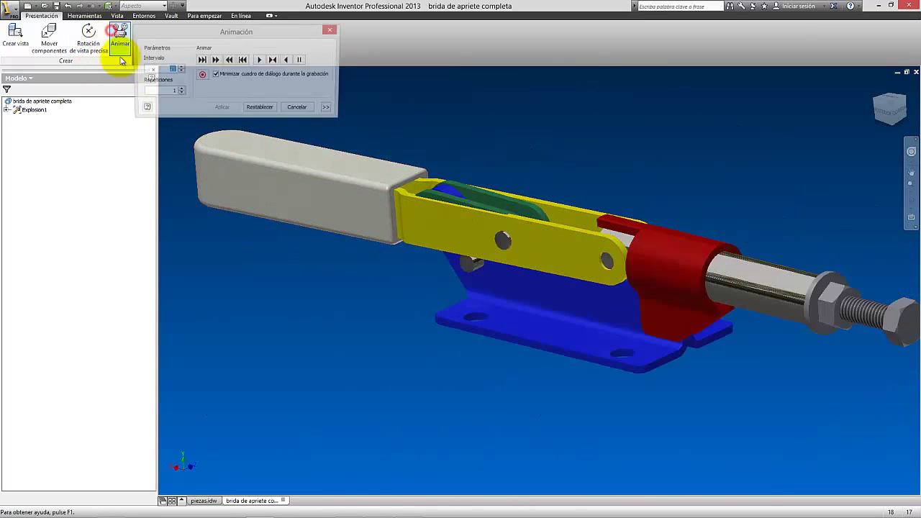
pyautogui.click(262, 60)
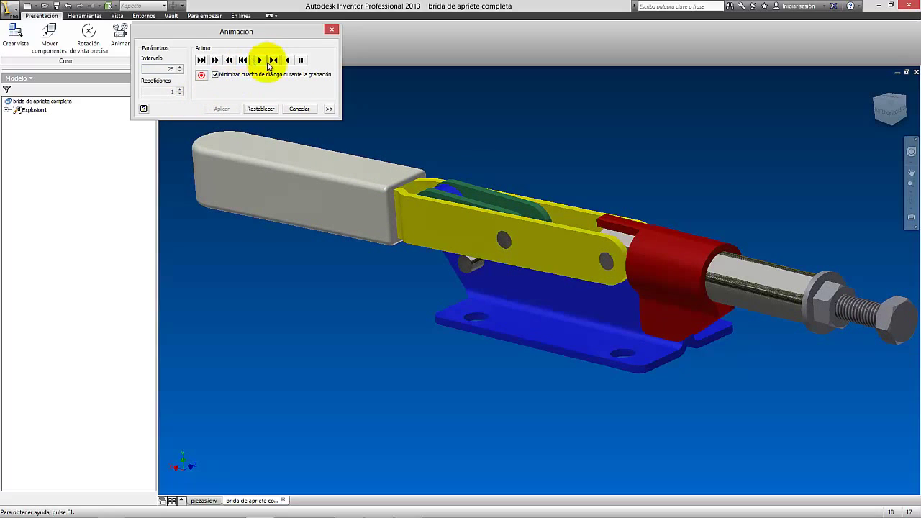
pyautogui.click(299, 108)
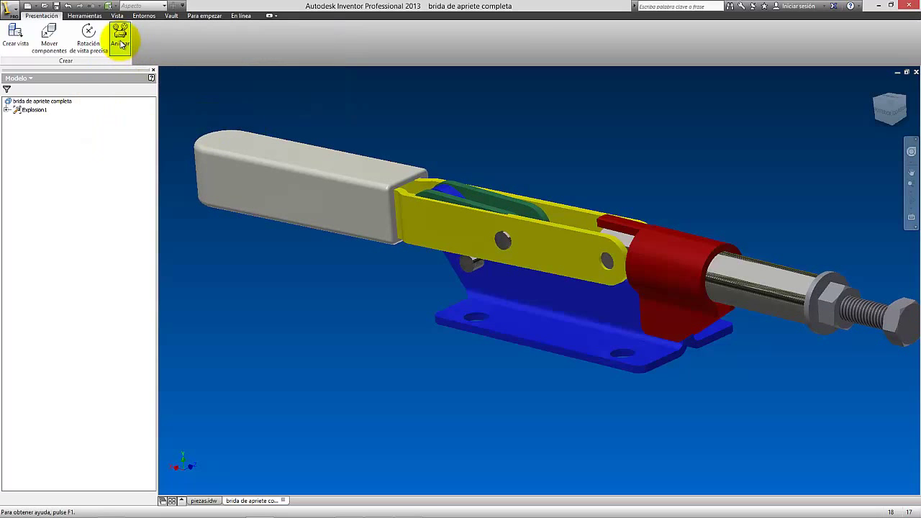
# Delete the automatic explosion view from the presentation.
pyautogui.click(29, 109)
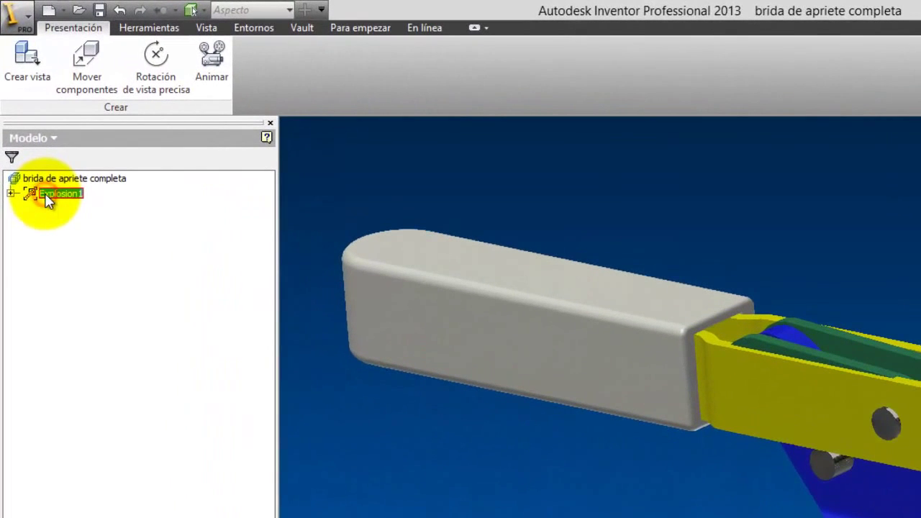
pyautogui.rightClick(48, 200)
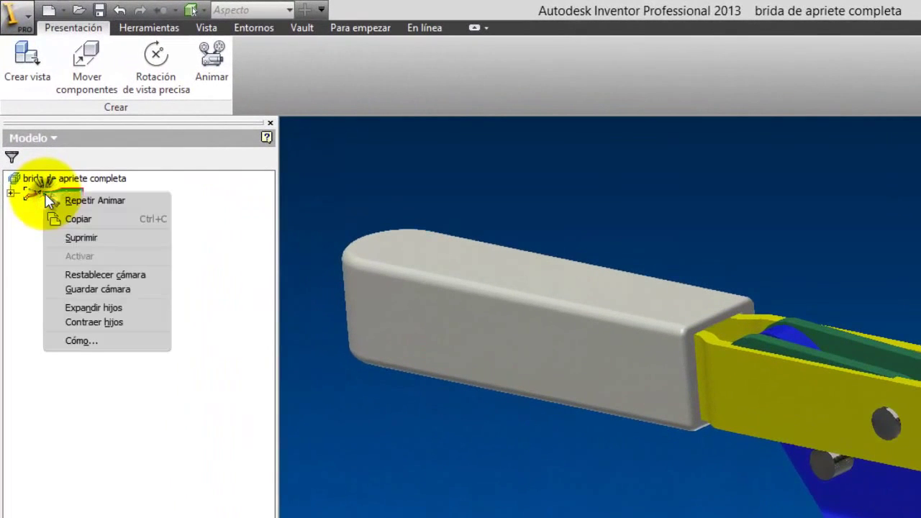
pyautogui.click(77, 239)
# Create a view of the "brida de apriete completa" assembly using the manual explosion method.
pyautogui.click(27, 54)
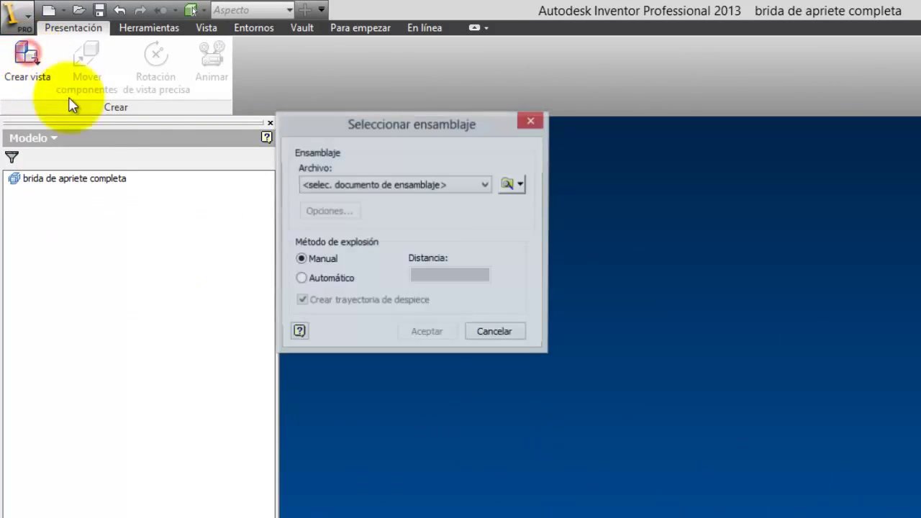
pyautogui.click(508, 184)
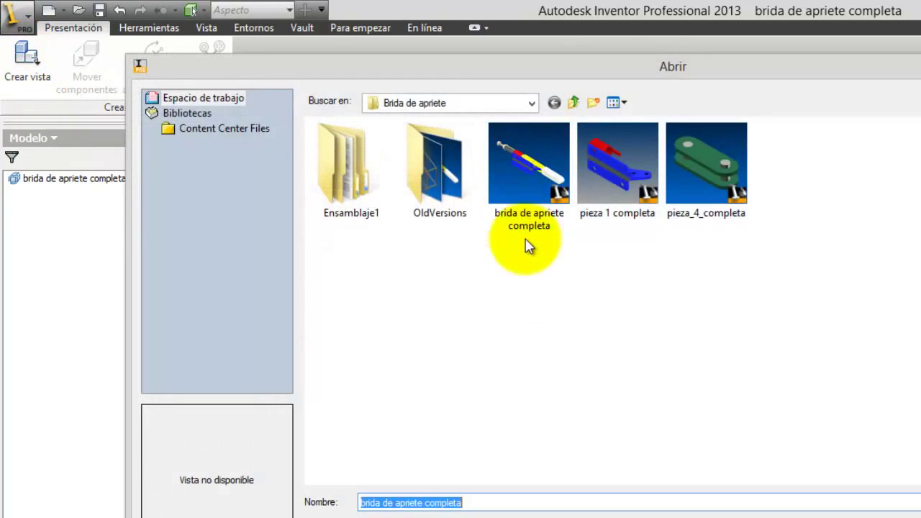
pyautogui.click(523, 167)
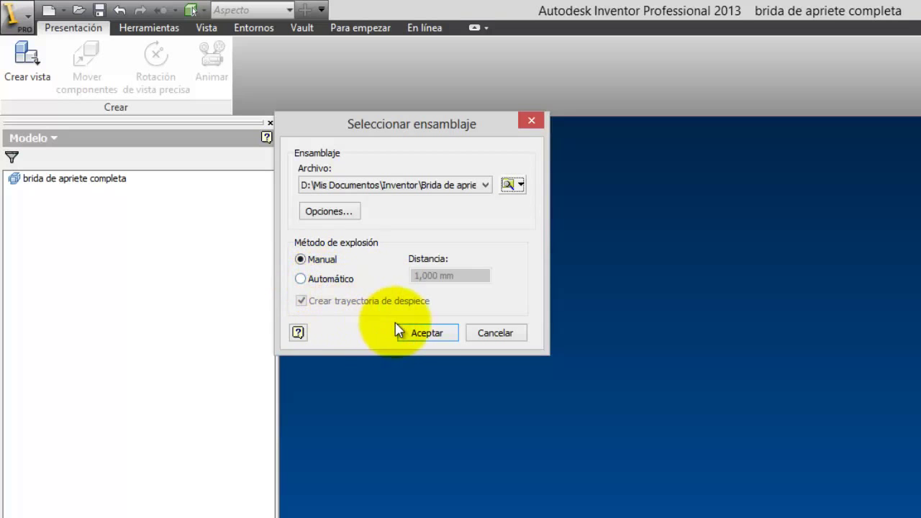
pyautogui.click(435, 333)
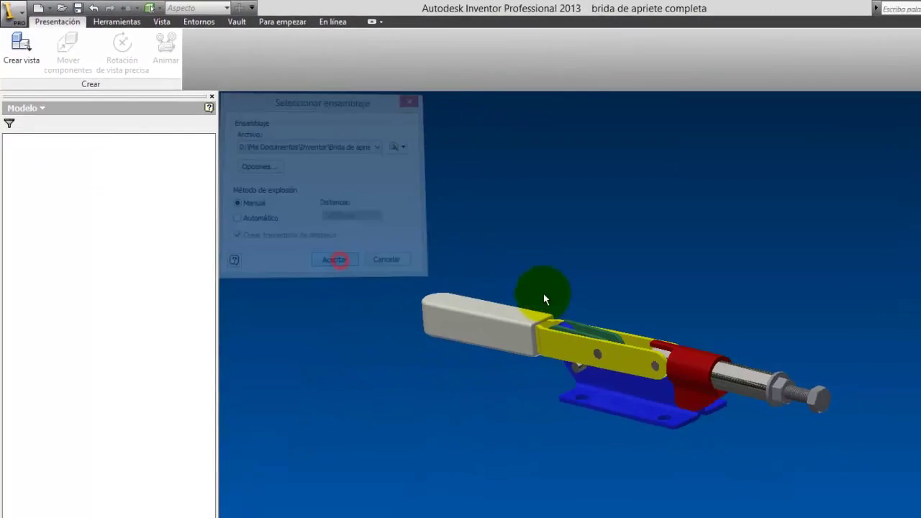
# Orbit the clamp assembly to examine it from the side with its bolt end towards the viewer.
pyautogui.click(905, 200)
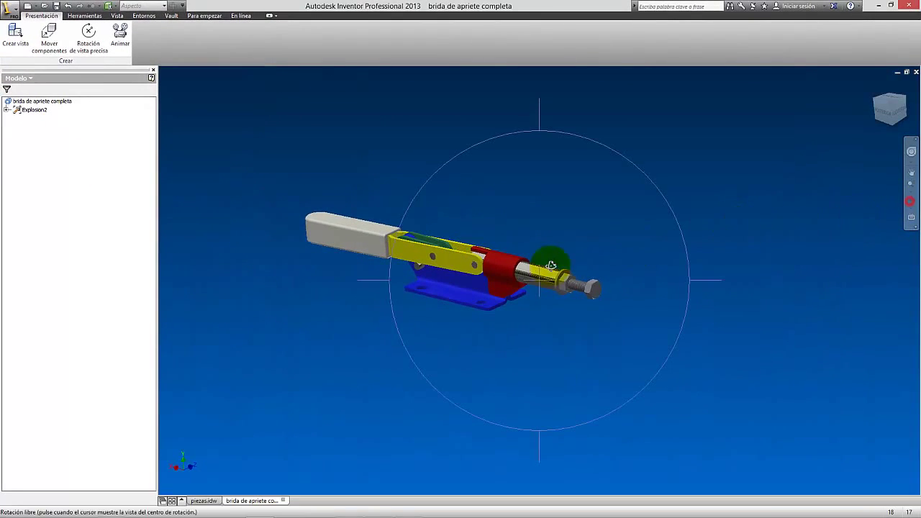
pyautogui.moveTo(545, 262); pyautogui.dragTo(461, 234)
pyautogui.scroll(-2, 488, 265)
pyautogui.scroll(3, 488, 266)
pyautogui.scroll(-2, 488, 266)
pyautogui.scroll(-2, 444, 292)
pyautogui.scroll(2, 481, 277)
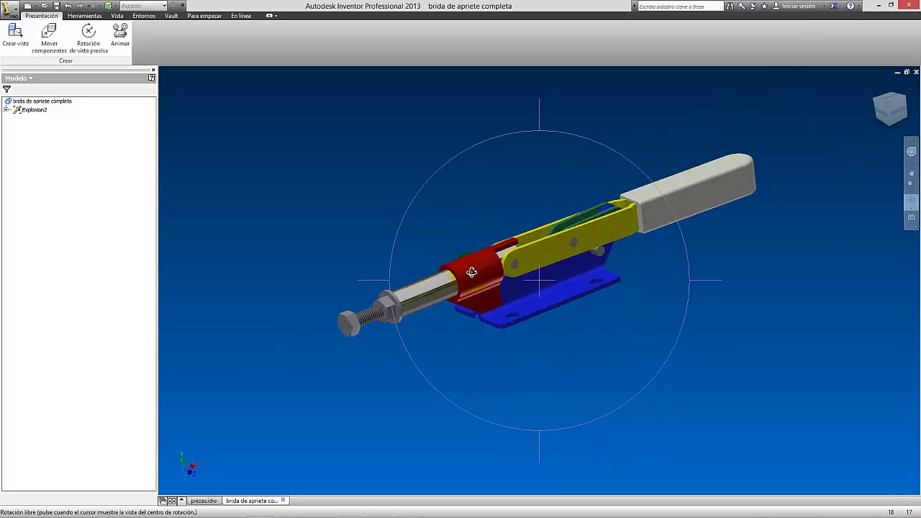
pyautogui.moveTo(473, 271); pyautogui.dragTo(497, 286)
pyautogui.rightClick(497, 283)
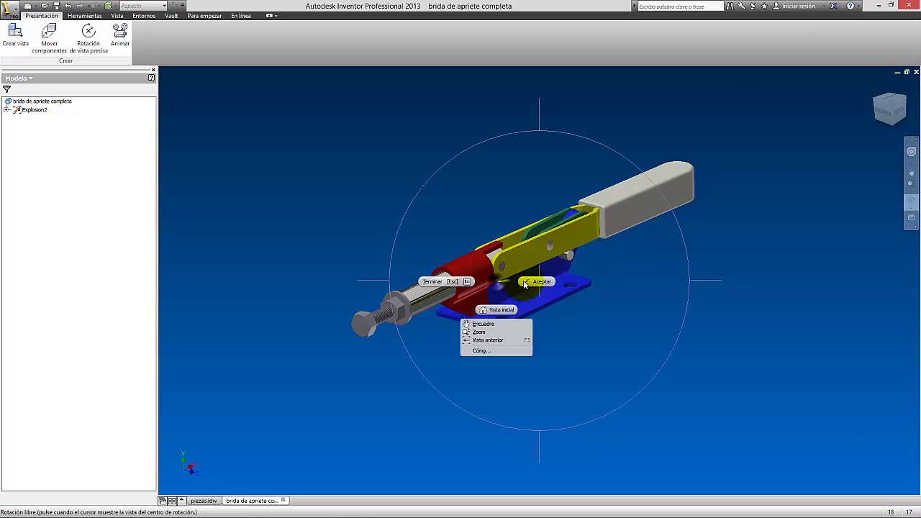
pyautogui.click(524, 281)
pyautogui.click(410, 228)
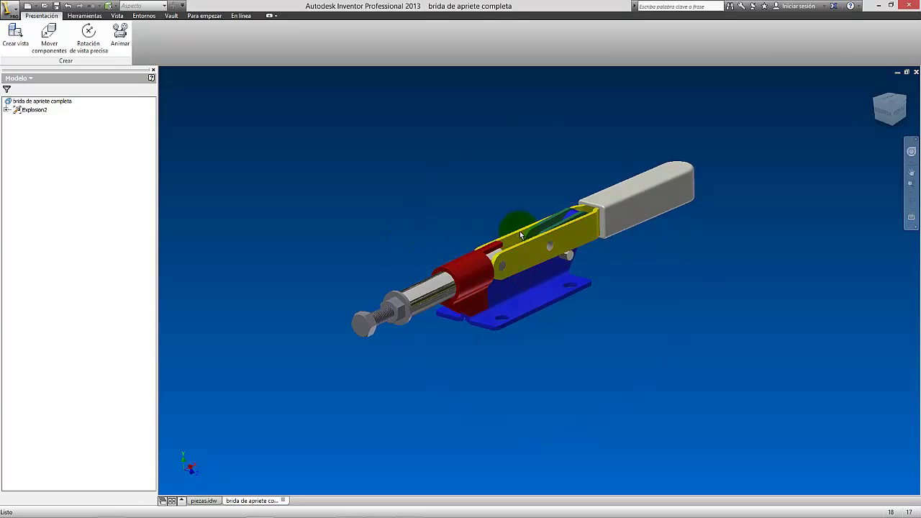
pyautogui.click(912, 186)
pyautogui.click(909, 204)
pyautogui.moveTo(504, 296); pyautogui.dragTo(463, 288)
pyautogui.rightClick(391, 239)
pyautogui.click(406, 239)
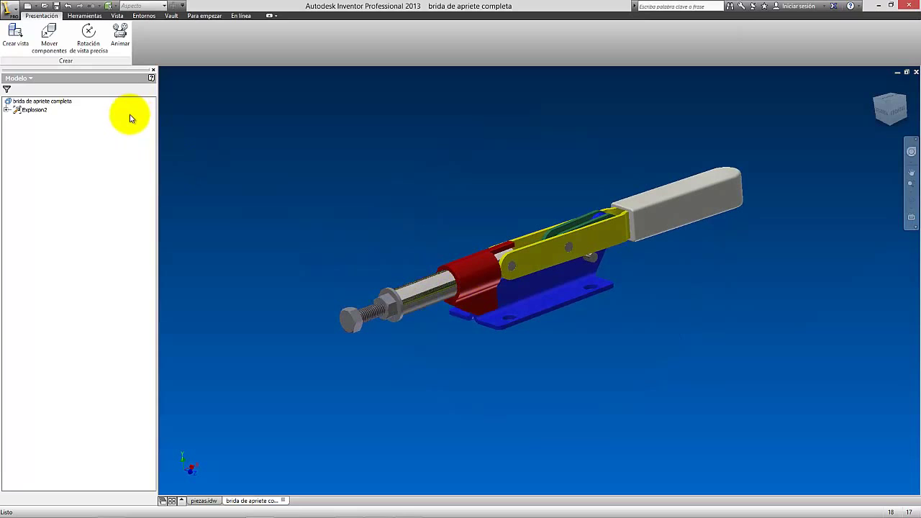
# Start a component move and take its direction from the upper face of the blue base's mounting flange.
pyautogui.click(49, 38)
pyautogui.moveTo(162, 41); pyautogui.dragTo(309, 111)
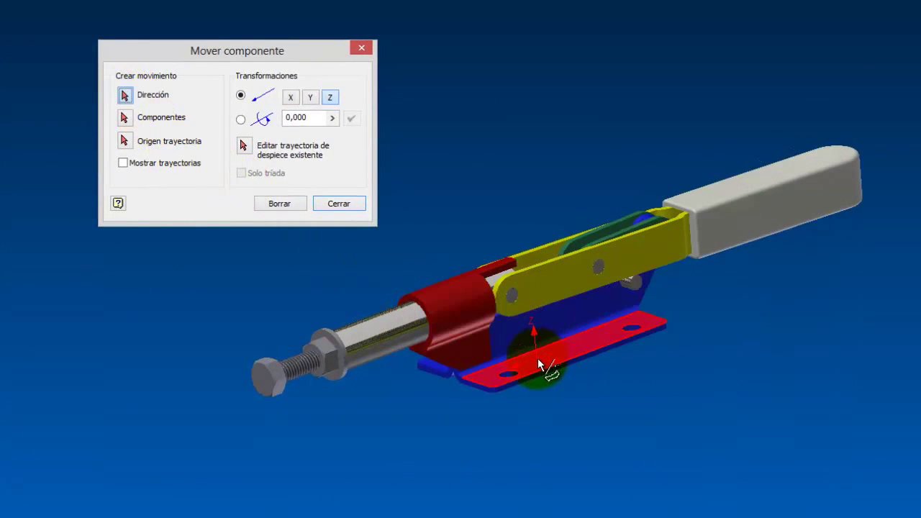
pyautogui.scroll(5, 537, 358)
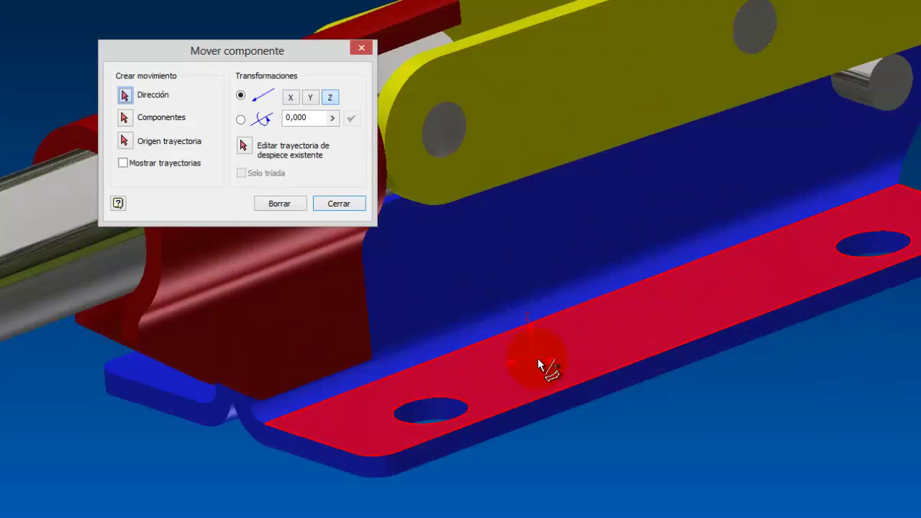
pyautogui.click(538, 359)
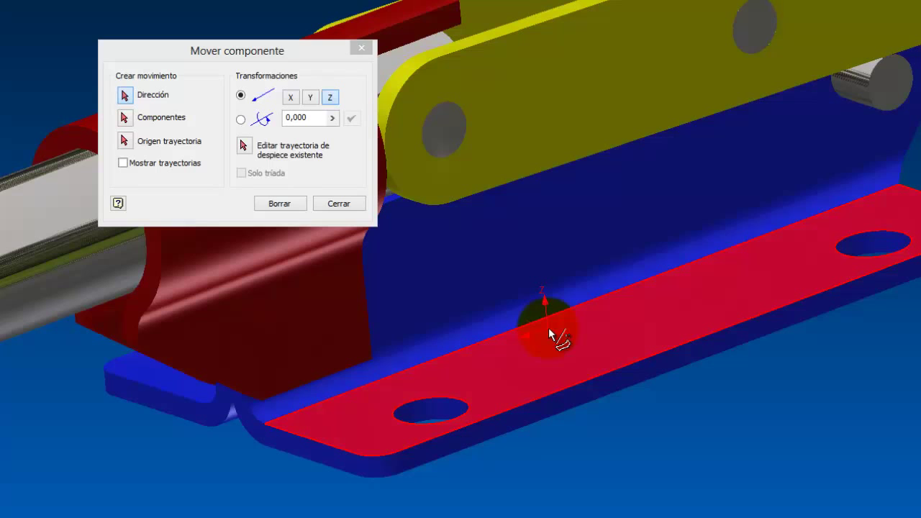
pyautogui.click(540, 366)
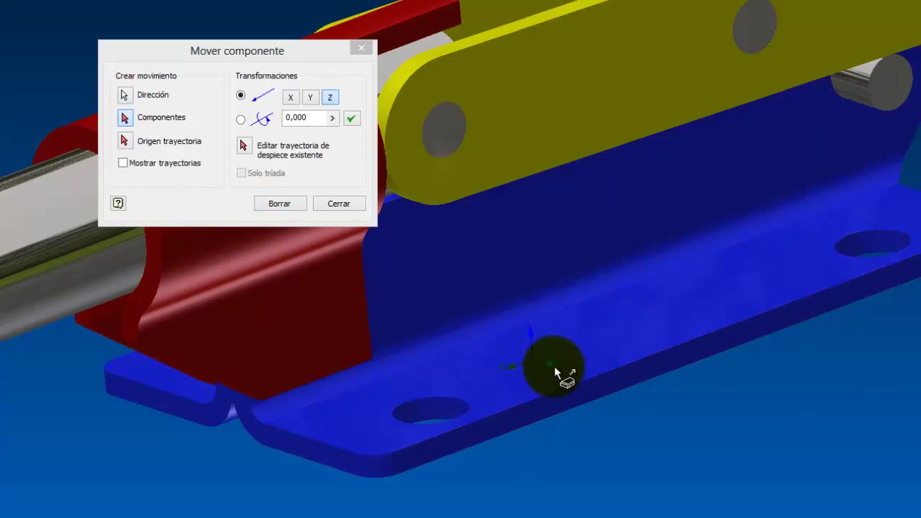
# Move the hex bolt about 32.68 mm outward from the clamp along the X axis.
pyautogui.scroll(-5, 619, 295)
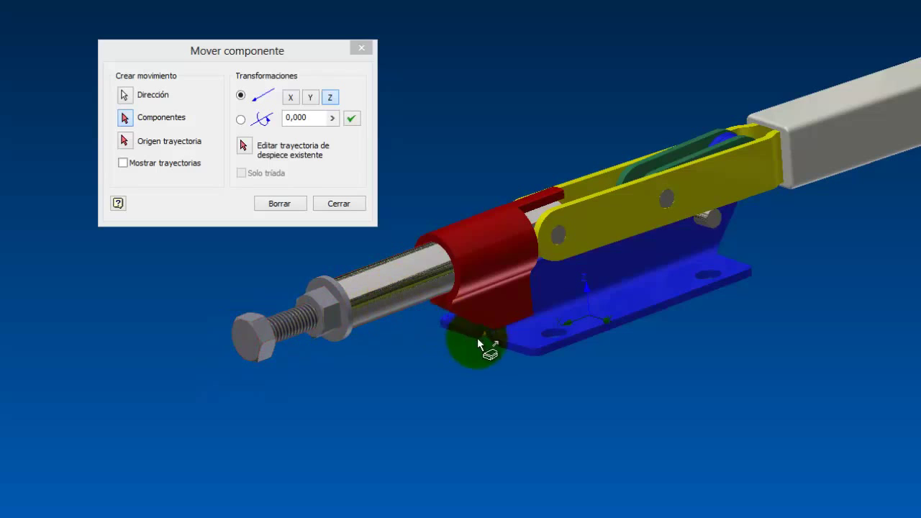
pyautogui.click(564, 323)
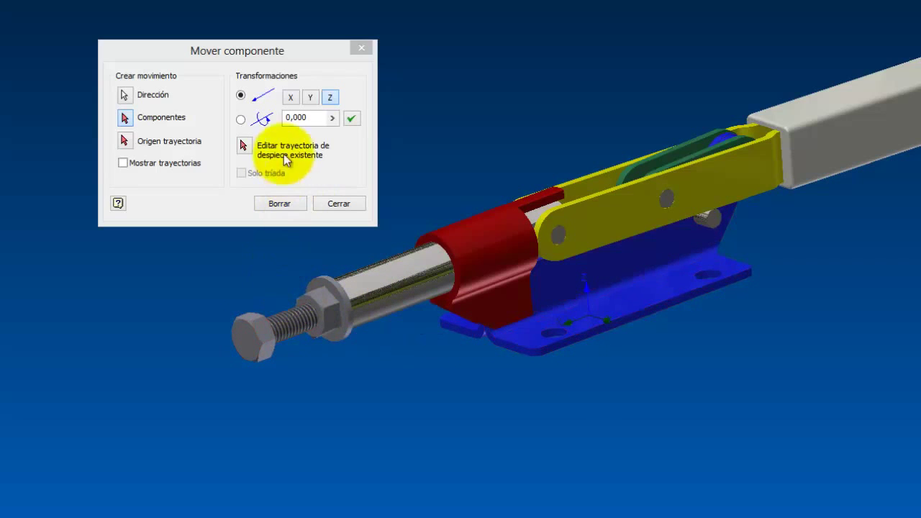
pyautogui.click(289, 98)
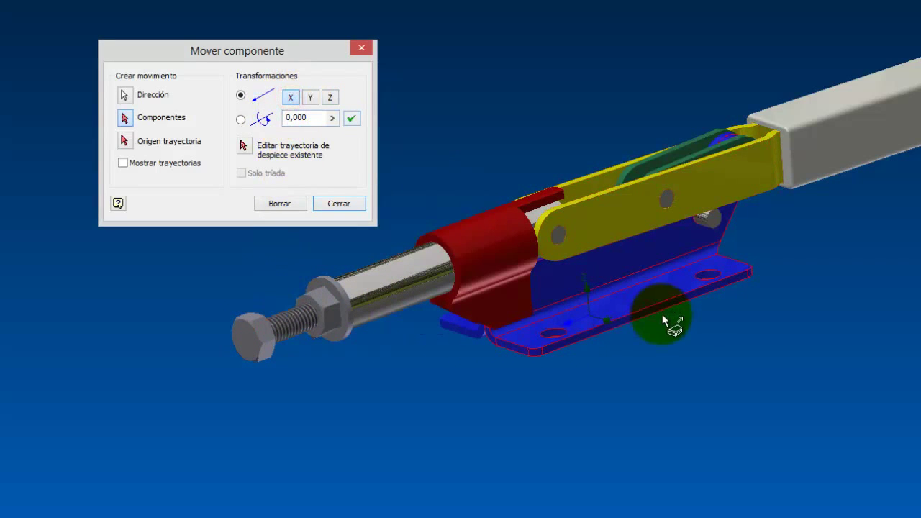
pyautogui.click(262, 340)
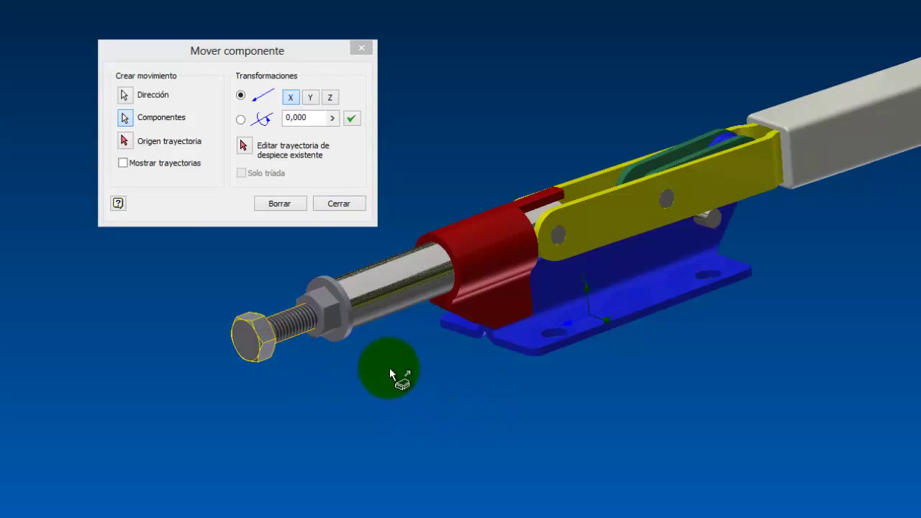
pyautogui.moveTo(390, 368); pyautogui.dragTo(294, 428)
# Add the hex nut and the washer one after the other to the bolt's move and spread them outward along the X axis.
pyautogui.click(330, 327)
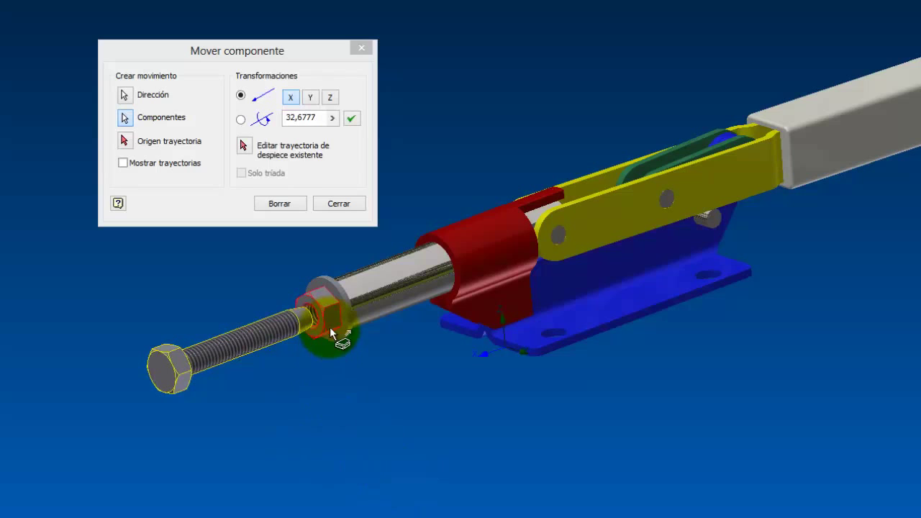
pyautogui.moveTo(407, 389); pyautogui.dragTo(321, 368)
pyautogui.moveTo(417, 351); pyautogui.dragTo(390, 308)
pyautogui.click(397, 297)
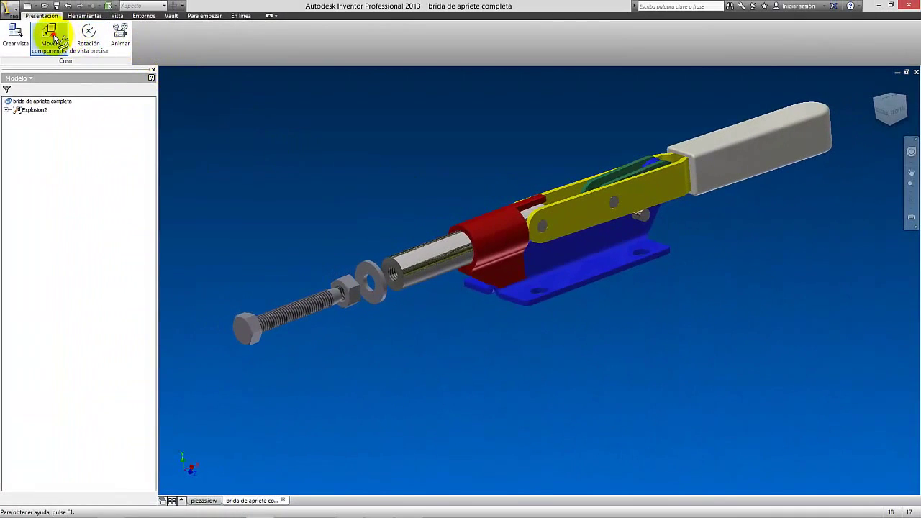
# Move the two pins of the yellow lever about 51.66 mm outward along the Y axis, taking the direction from the blue base's flange face.
pyautogui.click(52, 36)
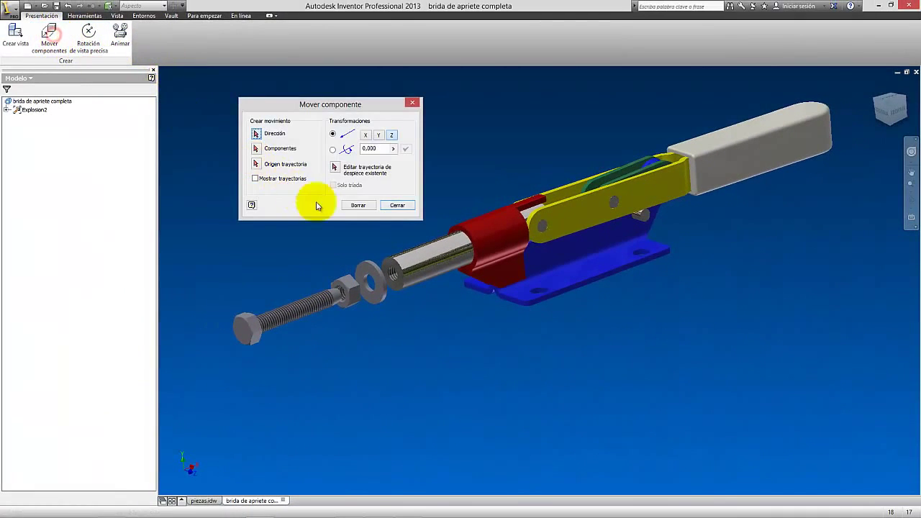
pyautogui.click(585, 293)
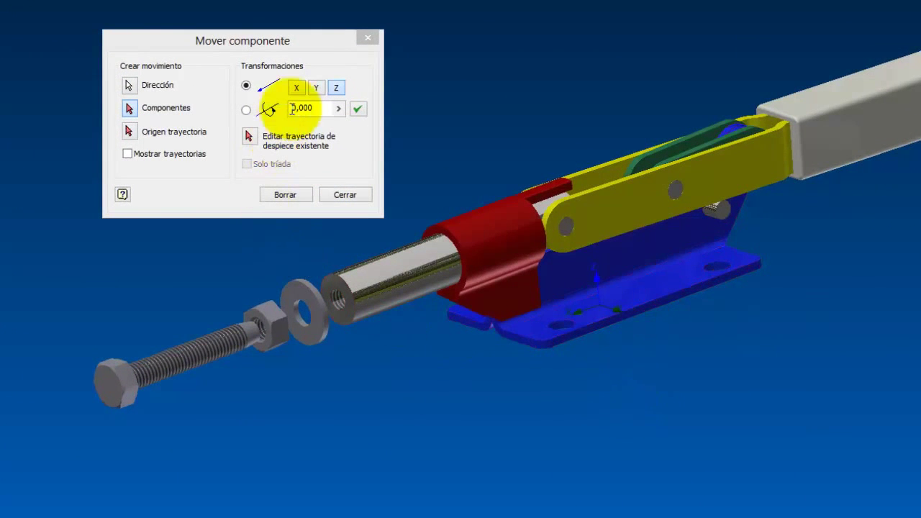
pyautogui.click(316, 88)
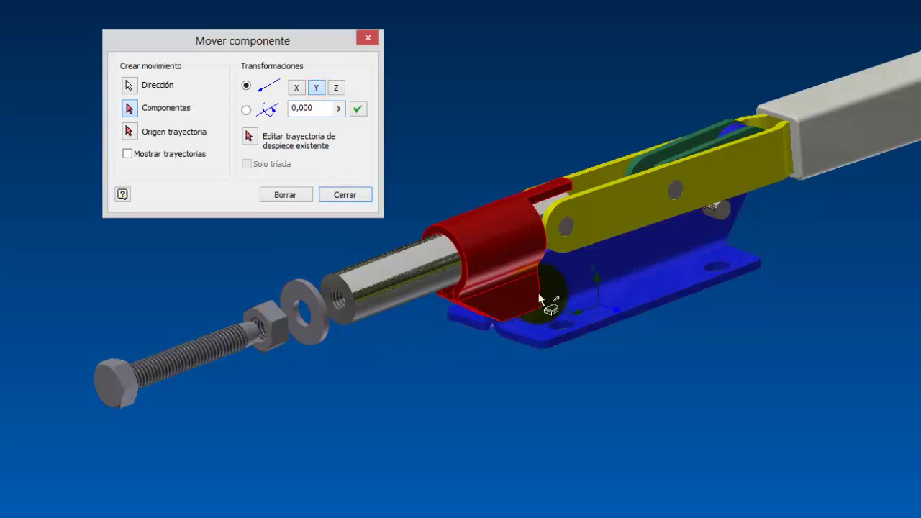
pyautogui.click(567, 226)
pyautogui.click(673, 191)
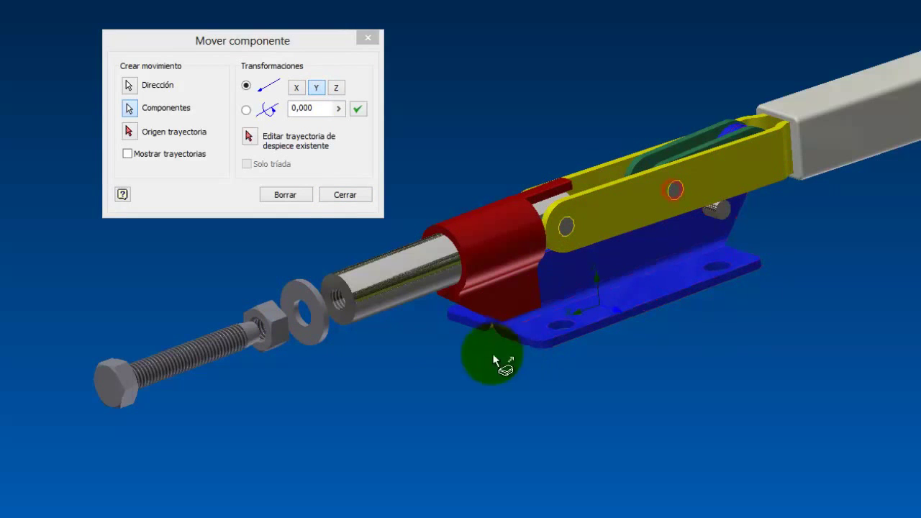
pyautogui.moveTo(440, 332); pyautogui.dragTo(625, 439)
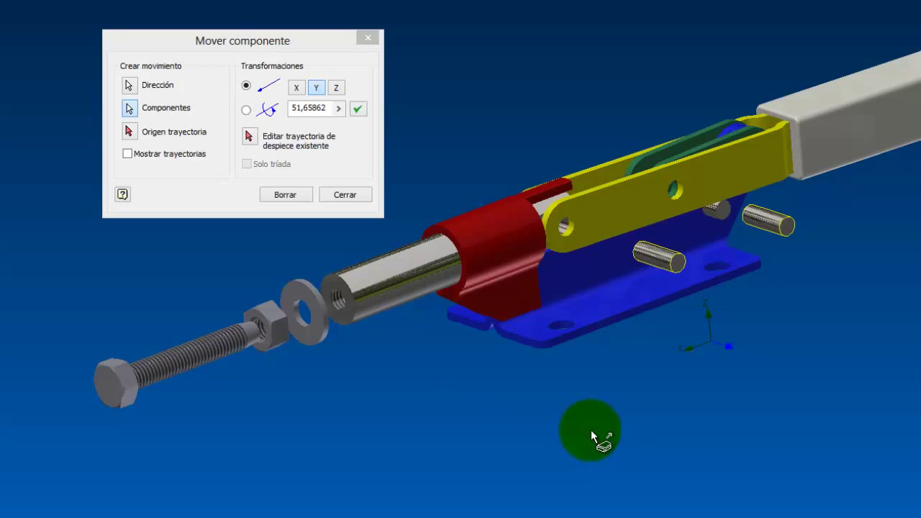
# Examine from above and up close how the handle grip, yellow lever, green links and blue base fit together.
pyautogui.click(591, 305)
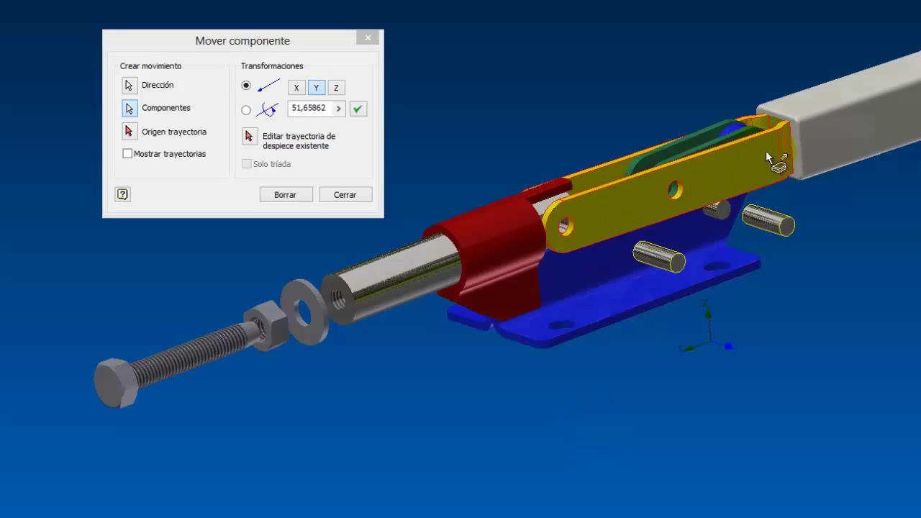
pyautogui.click(852, 123)
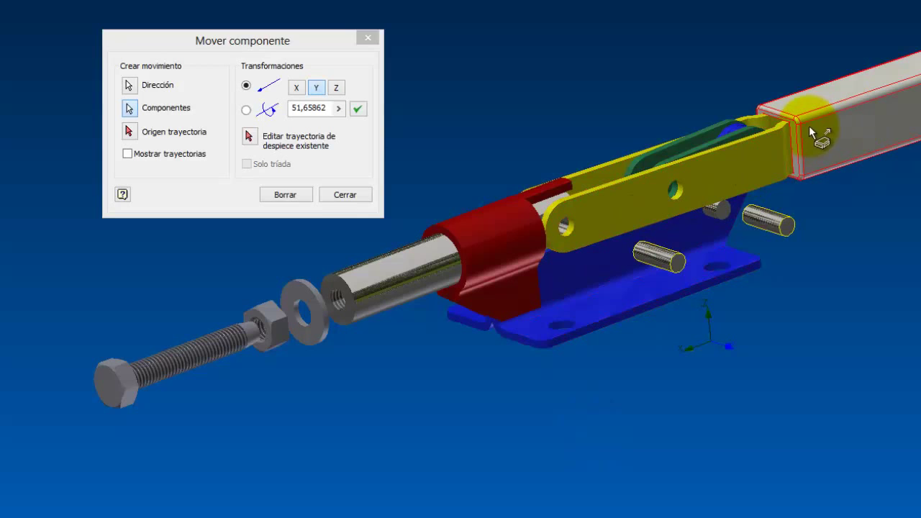
pyautogui.click(729, 121)
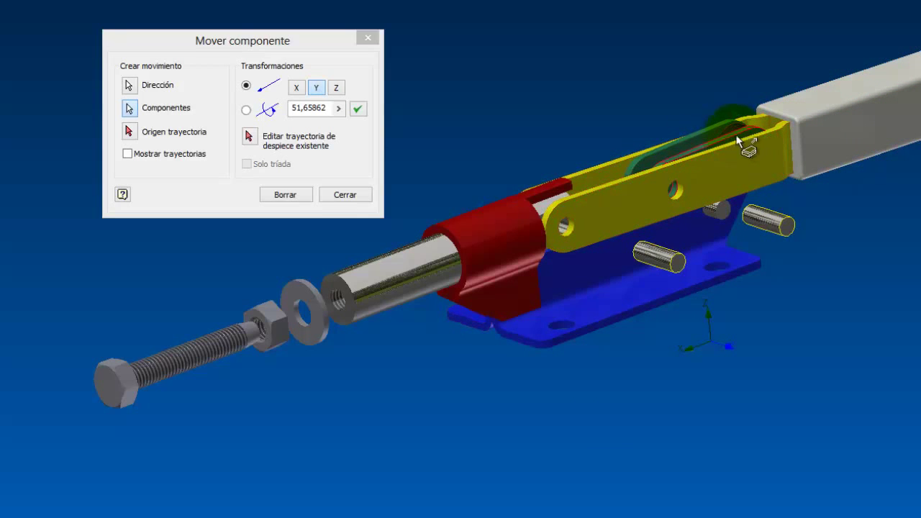
pyautogui.press('F4')
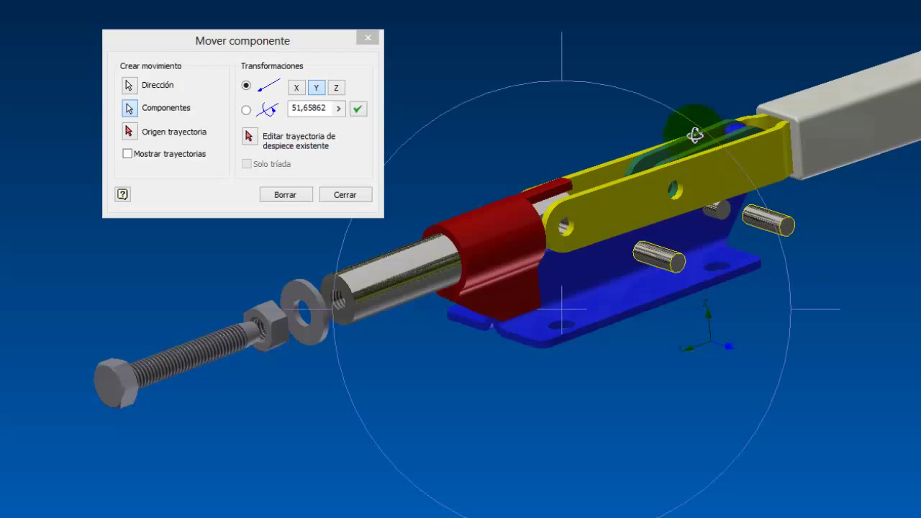
pyautogui.moveTo(701, 116); pyautogui.dragTo(771, 277)
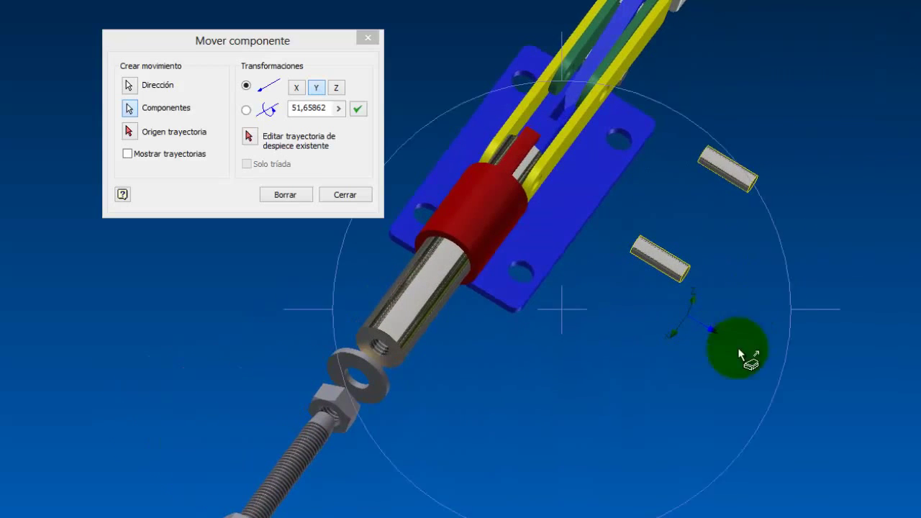
pyautogui.scroll(3, 695, 394)
pyautogui.scroll(-7, 671, 175)
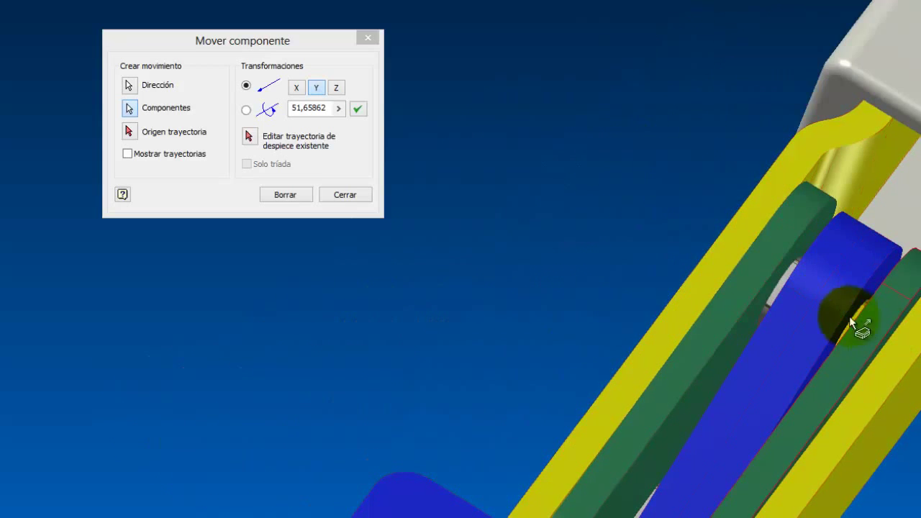
pyautogui.scroll(-8, 720, 299)
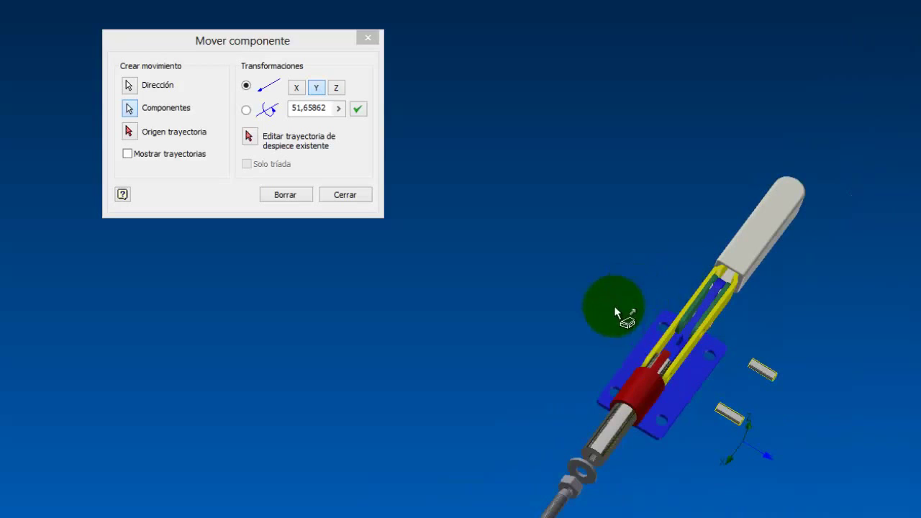
pyautogui.moveTo(615, 311)
pyautogui.keyDown('shift'); pyautogui.mouseDown(button='middle')
pyautogui.moveTo(627, 329)
pyautogui.moveTo(588, 267)
pyautogui.moveTo(582, 351)
pyautogui.mouseUp(button='middle'); pyautogui.keyUp('shift')
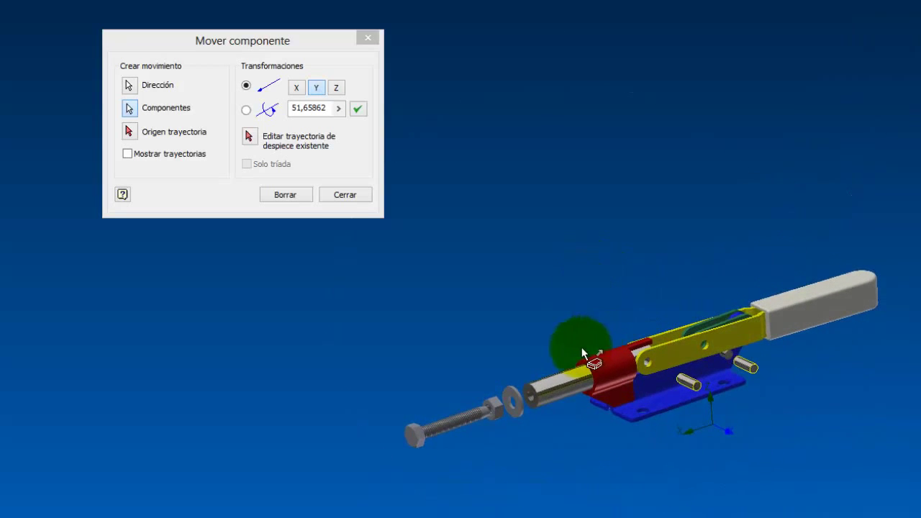
pyautogui.scroll(2, 581, 349)
pyautogui.scroll(-5, 681, 365)
pyautogui.scroll(2, 696, 321)
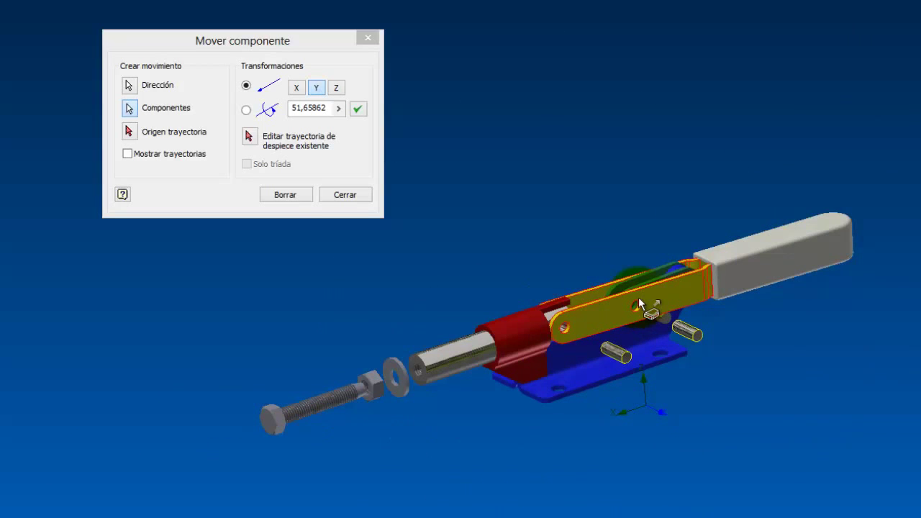
# Move the handle grip about -82.77 mm along the X axis, taking the direction from the upper face of the blue base's flange.
pyautogui.click(598, 239)
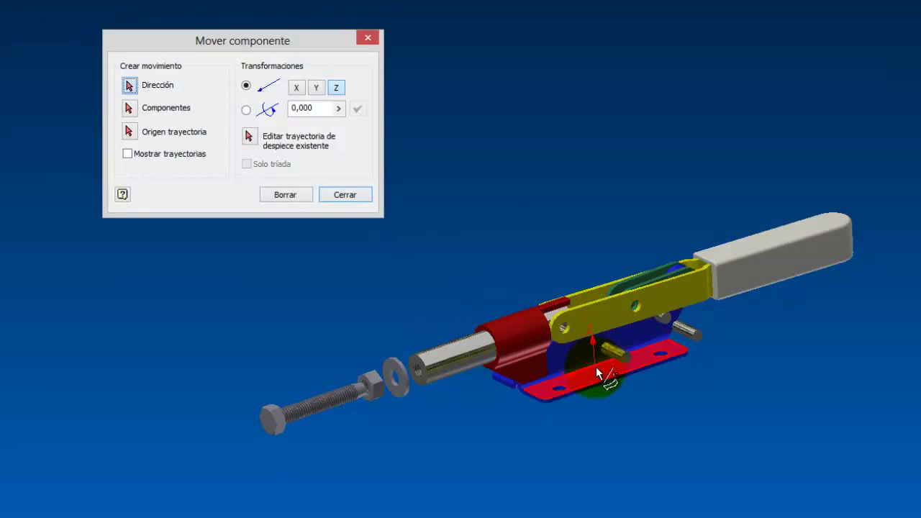
pyautogui.click(594, 388)
pyautogui.scroll(-3, 612, 348)
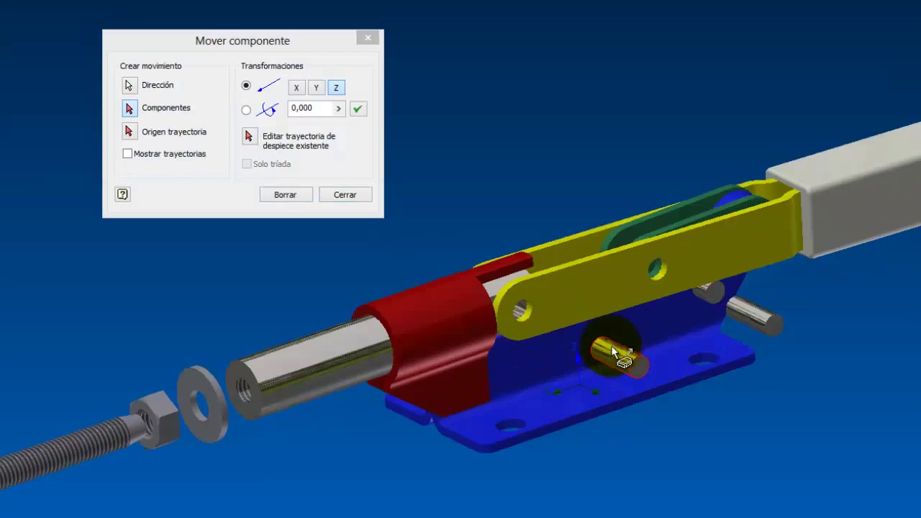
pyautogui.click(613, 350)
pyautogui.click(576, 379)
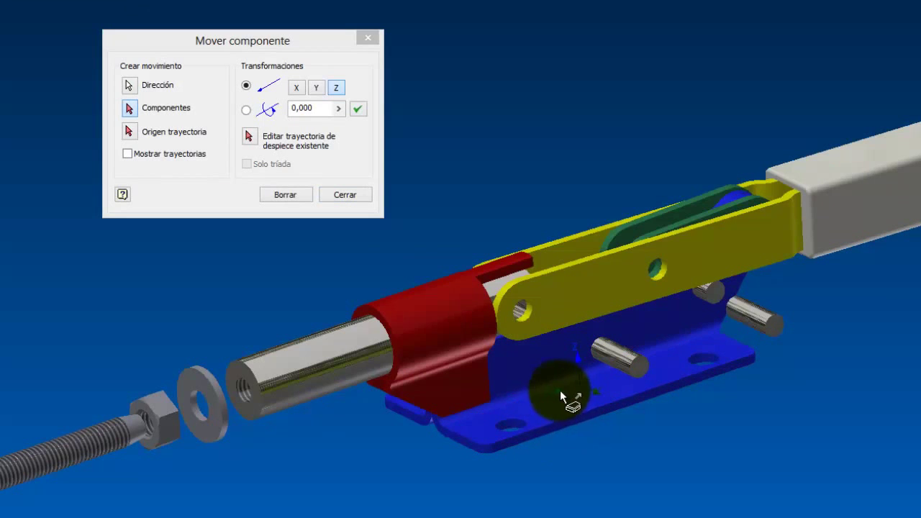
pyautogui.click(296, 88)
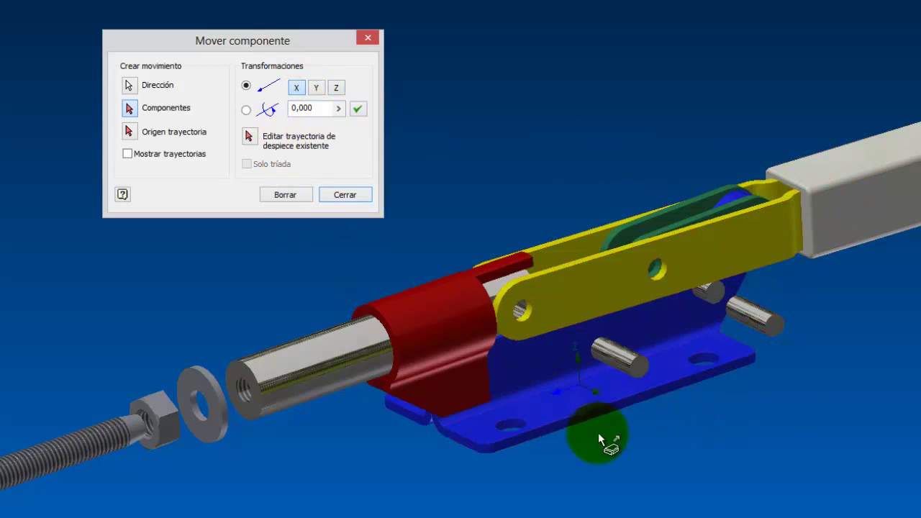
pyautogui.click(329, 111)
pyautogui.click(899, 160)
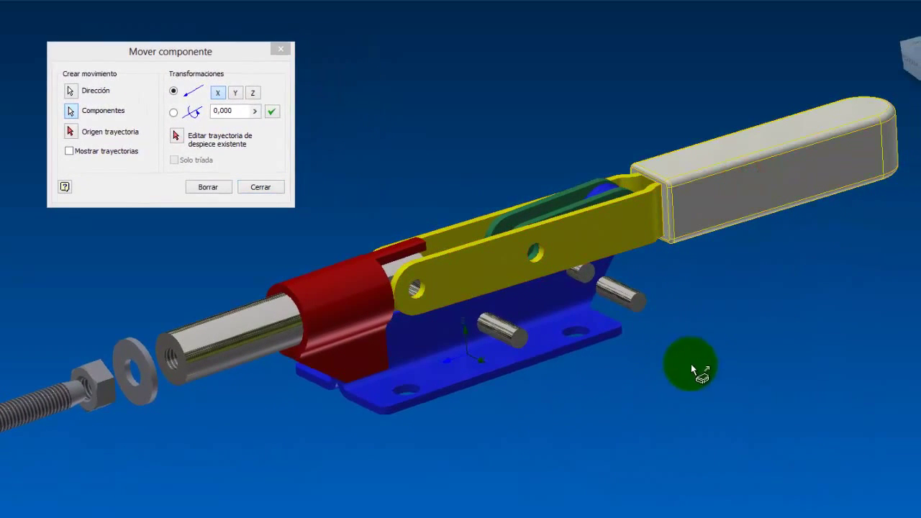
pyautogui.moveTo(609, 416); pyautogui.dragTo(874, 303)
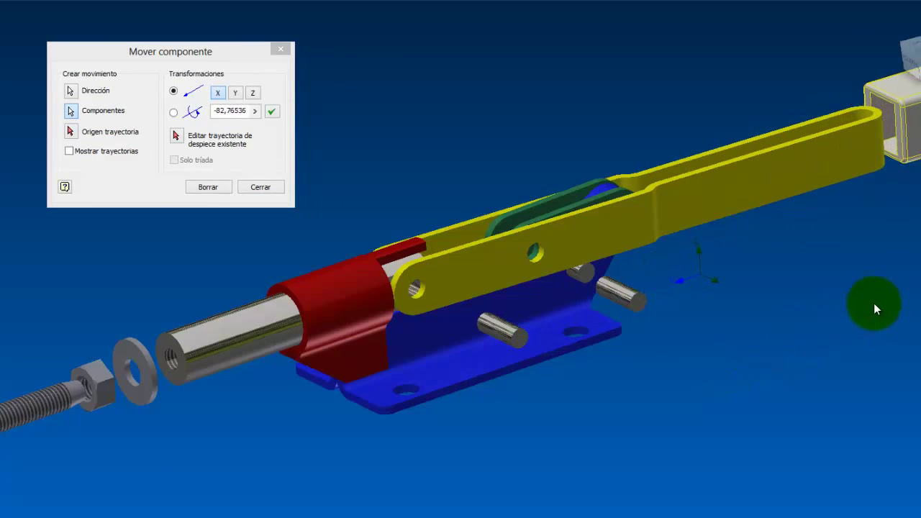
# Add the yellow lever to the grip's move, shift both about -95.61 mm along the X axis and finish the move.
pyautogui.scroll(-2, 347, 448)
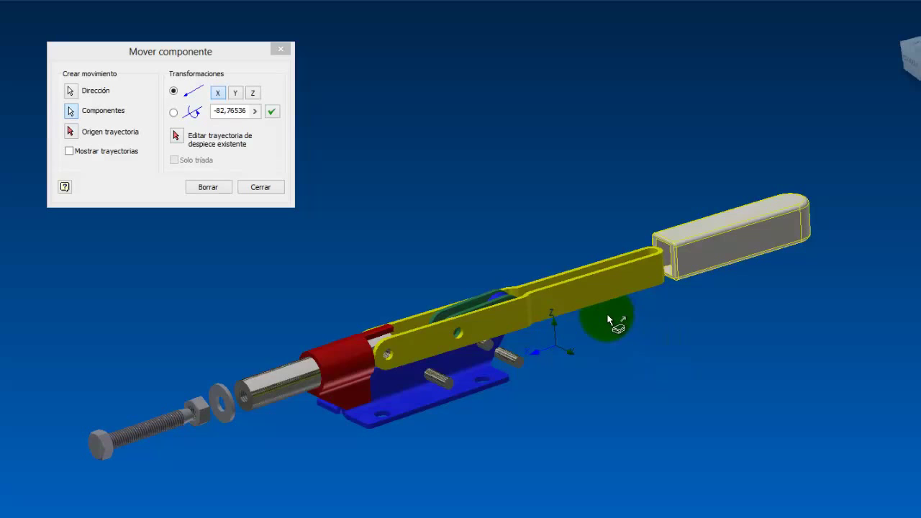
pyautogui.click(580, 294)
pyautogui.moveTo(524, 449); pyautogui.dragTo(709, 392)
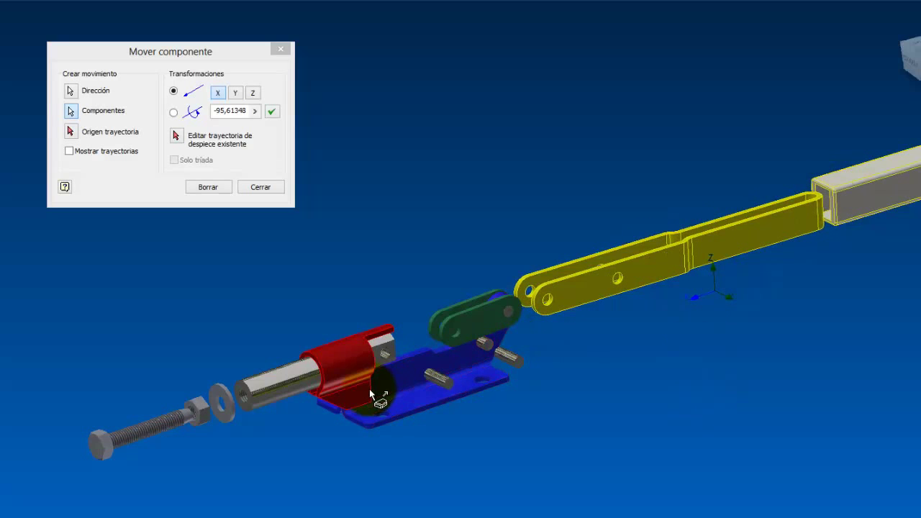
pyautogui.moveTo(281, 453); pyautogui.dragTo(301, 458)
pyautogui.click(262, 187)
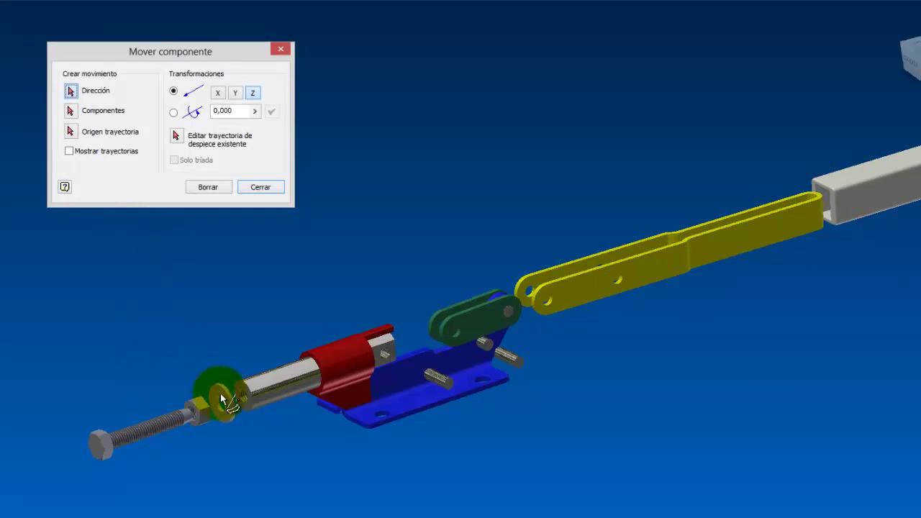
# Move all four pins outward from the clamp along the Y axis, taking the direction from the blue base's flange face.
pyautogui.moveTo(222, 399); pyautogui.dragTo(473, 390)
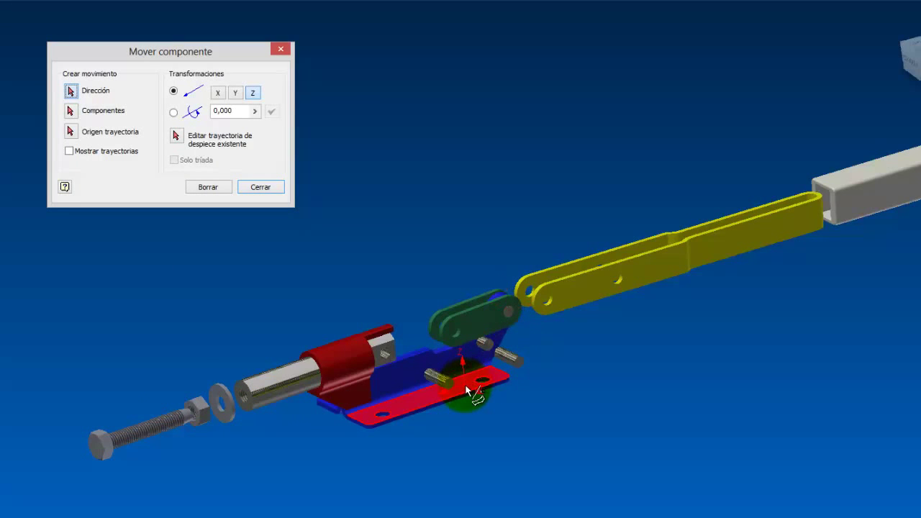
pyautogui.moveTo(467, 388); pyautogui.dragTo(547, 408)
pyautogui.moveTo(465, 413); pyautogui.dragTo(240, 97)
pyautogui.click(236, 93)
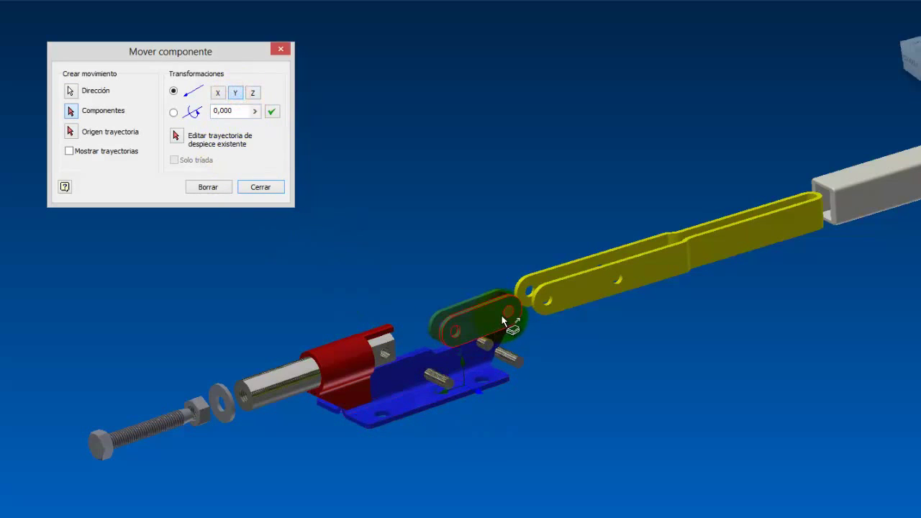
pyautogui.moveTo(510, 316)
pyautogui.mouseDown()
pyautogui.moveTo(504, 311)
pyautogui.moveTo(538, 416)
pyautogui.moveTo(492, 397)
pyautogui.moveTo(490, 352)
pyautogui.moveTo(510, 370)
pyautogui.moveTo(511, 355)
pyautogui.moveTo(444, 380)
pyautogui.moveTo(492, 452)
pyautogui.moveTo(512, 438)
pyautogui.moveTo(517, 416)
pyautogui.moveTo(508, 424)
pyautogui.moveTo(566, 488)
pyautogui.mouseUp()
pyautogui.click(258, 188)
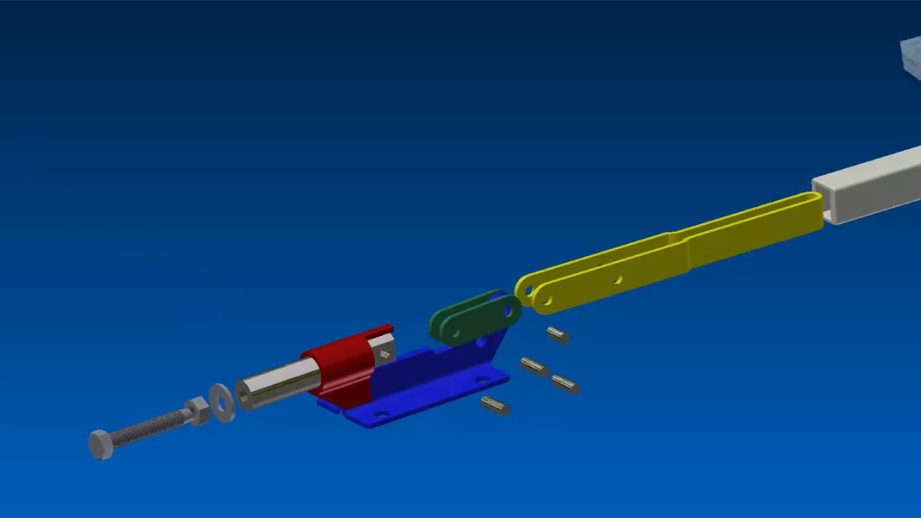
# Move both green links about 32.06 mm along the Z axis, taking the direction from the front link's narrow upper face.
pyautogui.press('t')
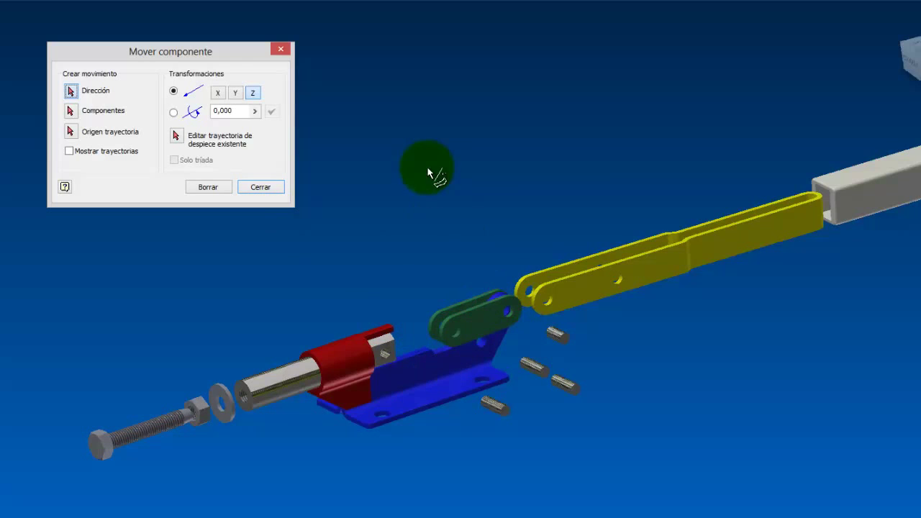
pyautogui.click(208, 187)
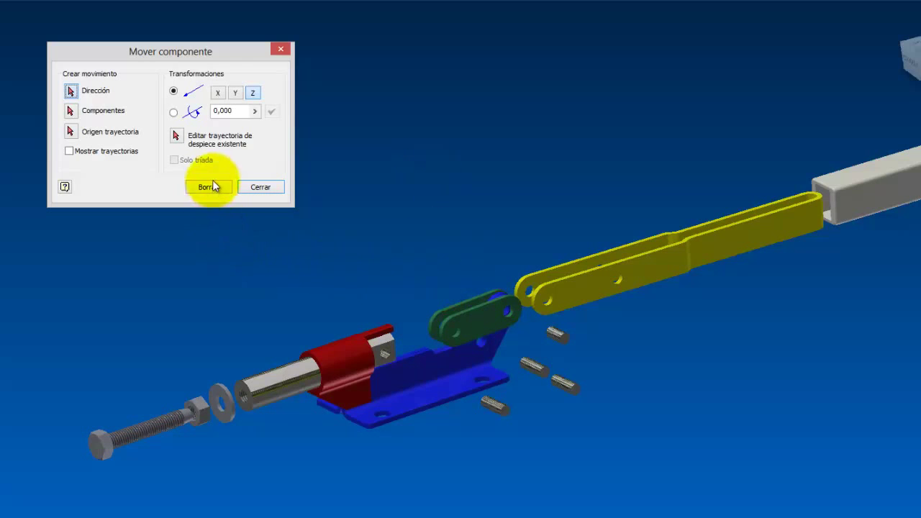
pyautogui.click(385, 351)
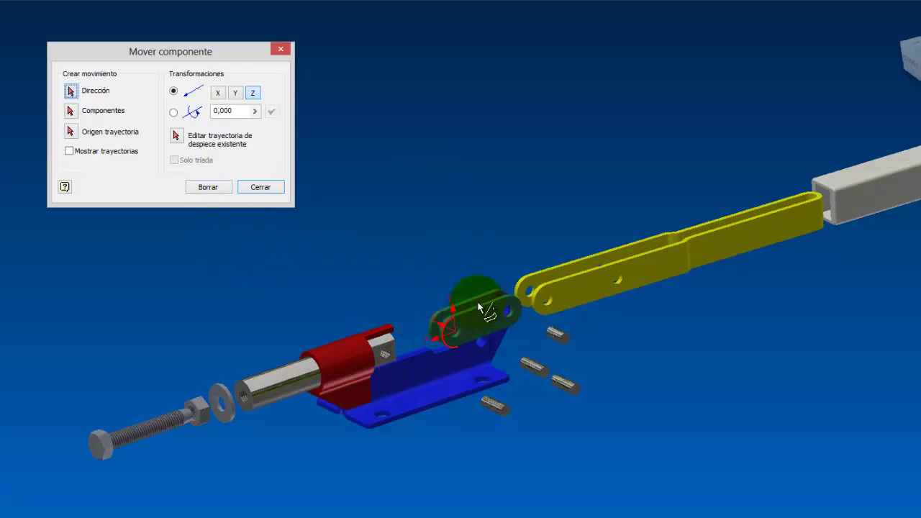
pyautogui.scroll(5, 484, 296)
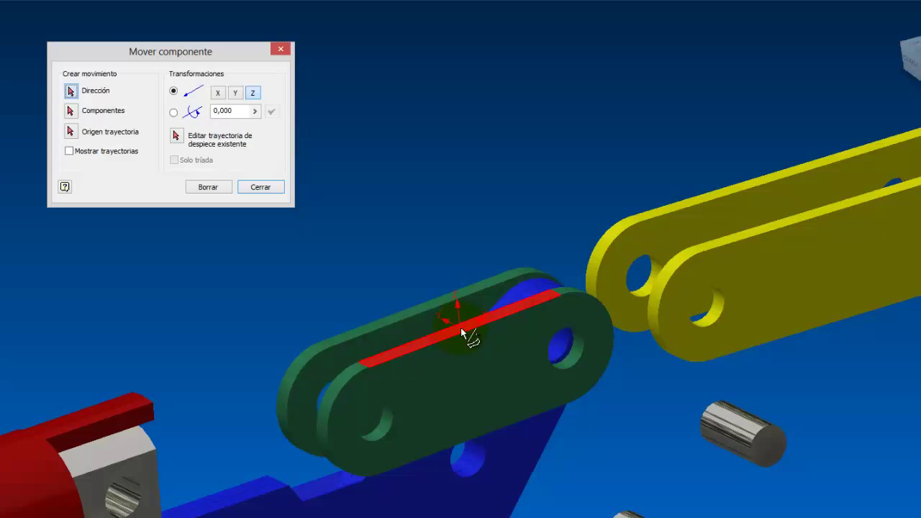
pyautogui.click(460, 327)
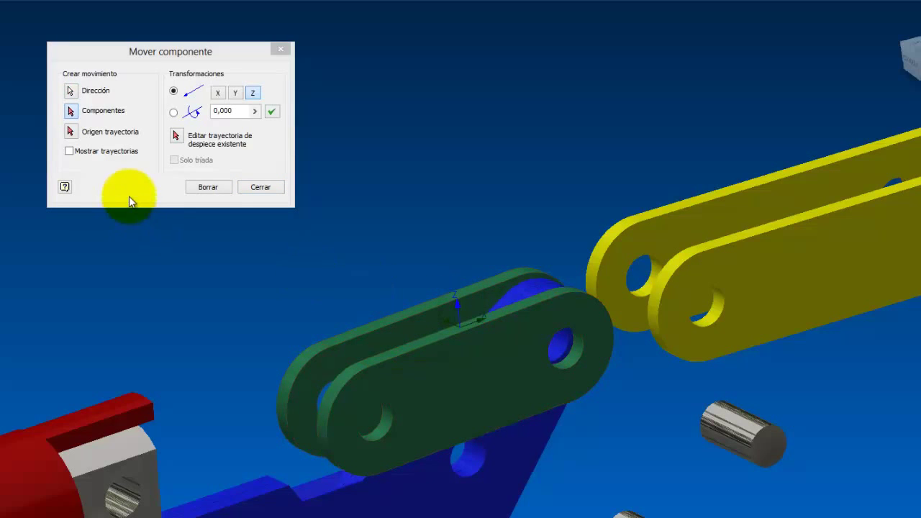
pyautogui.click(251, 93)
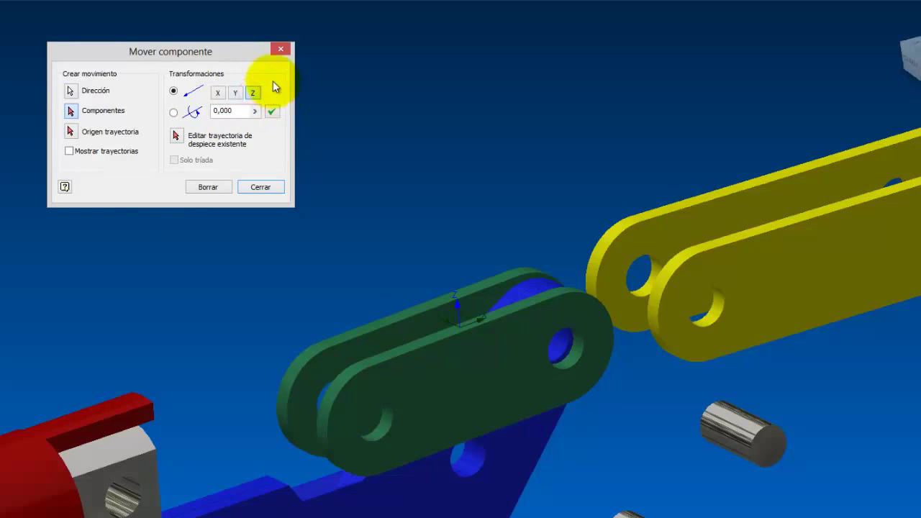
pyautogui.click(458, 374)
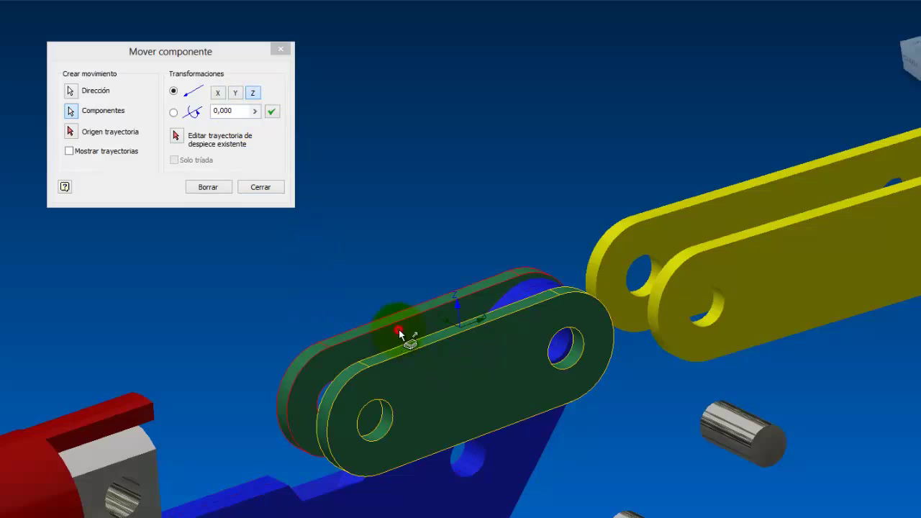
pyautogui.click(399, 330)
pyautogui.scroll(2, 493, 304)
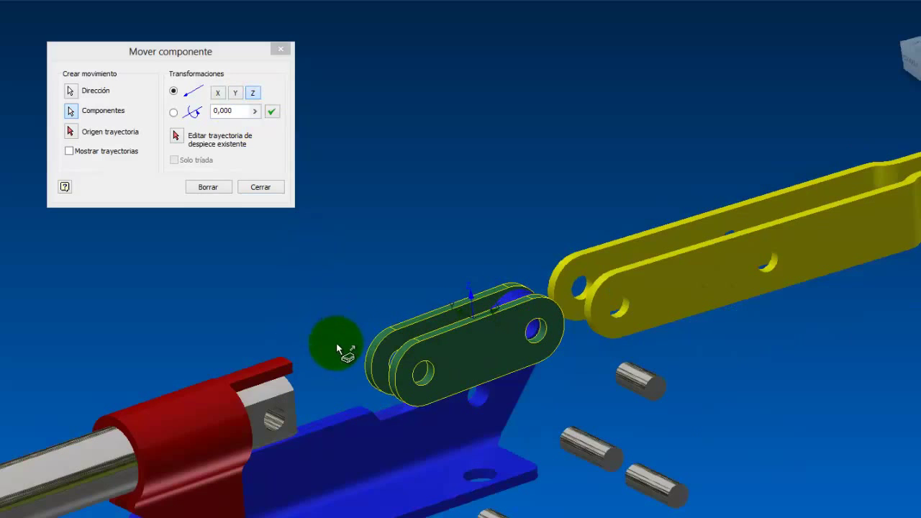
pyautogui.moveTo(339, 350); pyautogui.dragTo(262, 222)
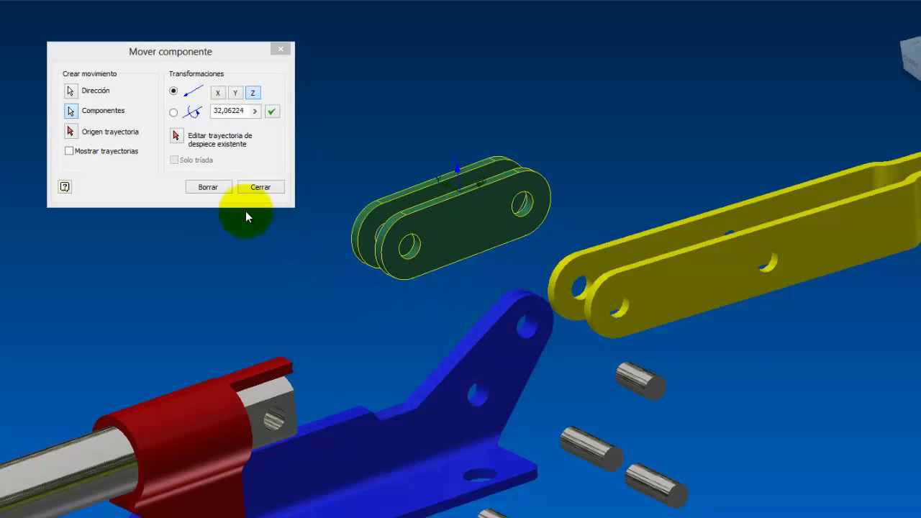
pyautogui.scroll(-2, 504, 237)
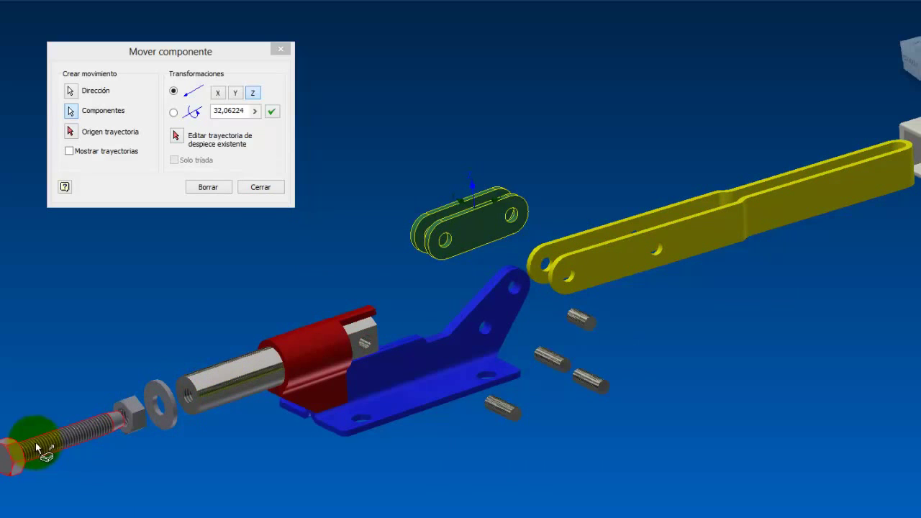
pyautogui.click(271, 110)
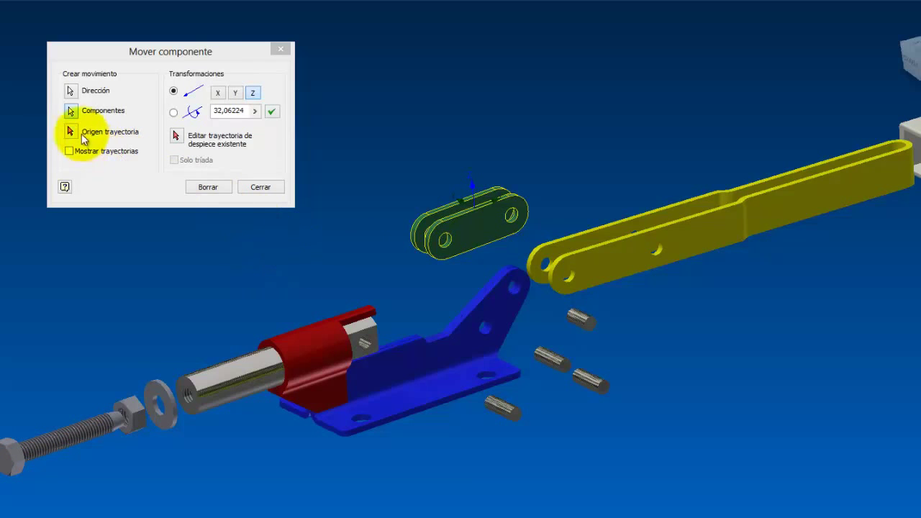
# Move the bolt, nut, washer and plunger rod together about 57.51 mm along the X axis, taking the direction from the blue base's flange face.
pyautogui.click(70, 92)
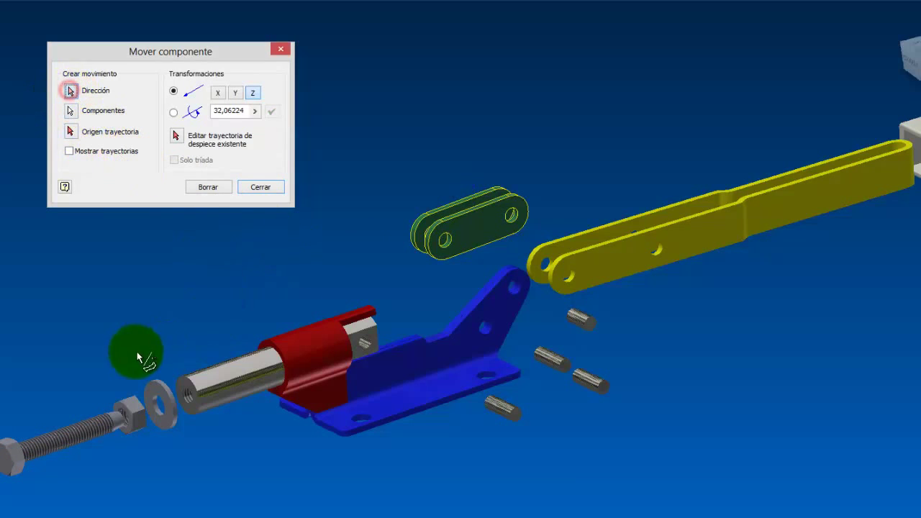
pyautogui.click(412, 405)
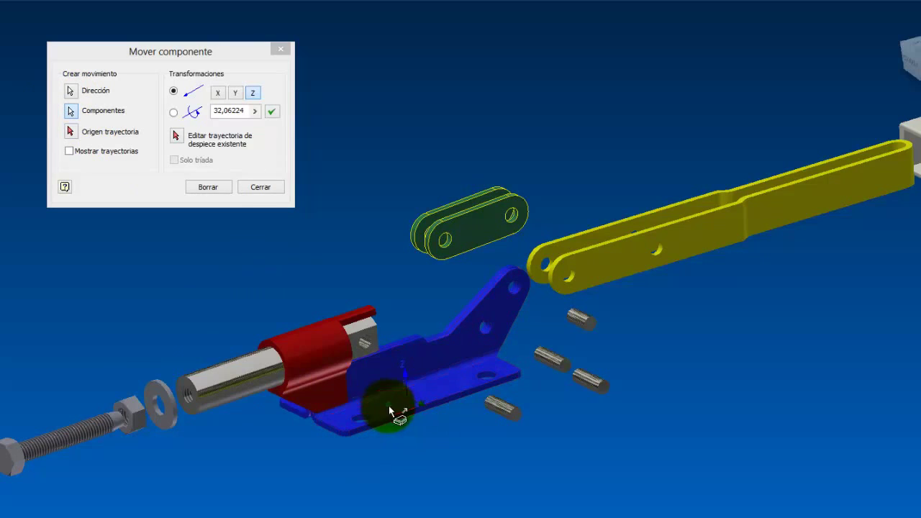
pyautogui.click(217, 93)
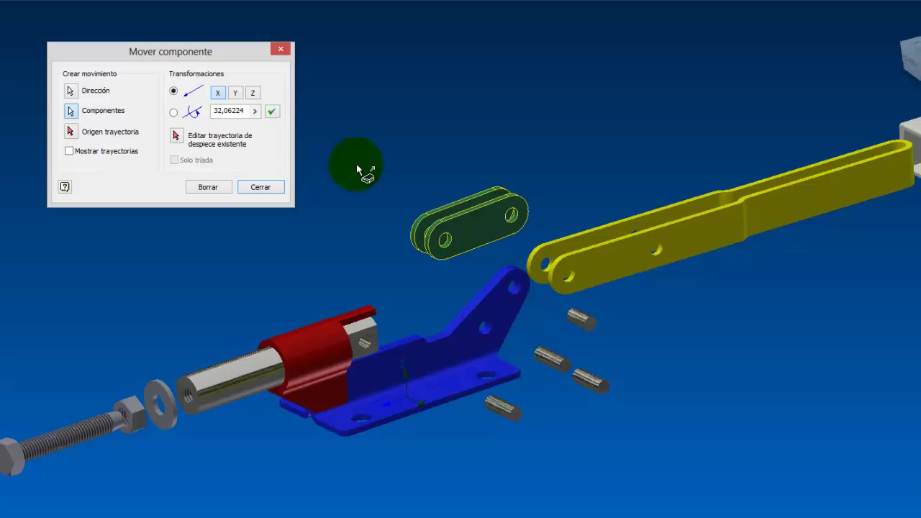
pyautogui.click(473, 221)
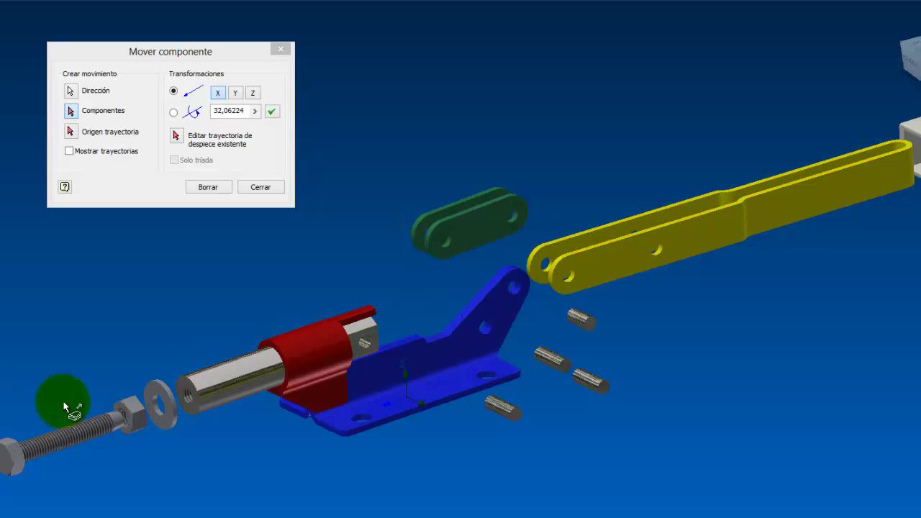
pyautogui.click(83, 433)
pyautogui.click(134, 427)
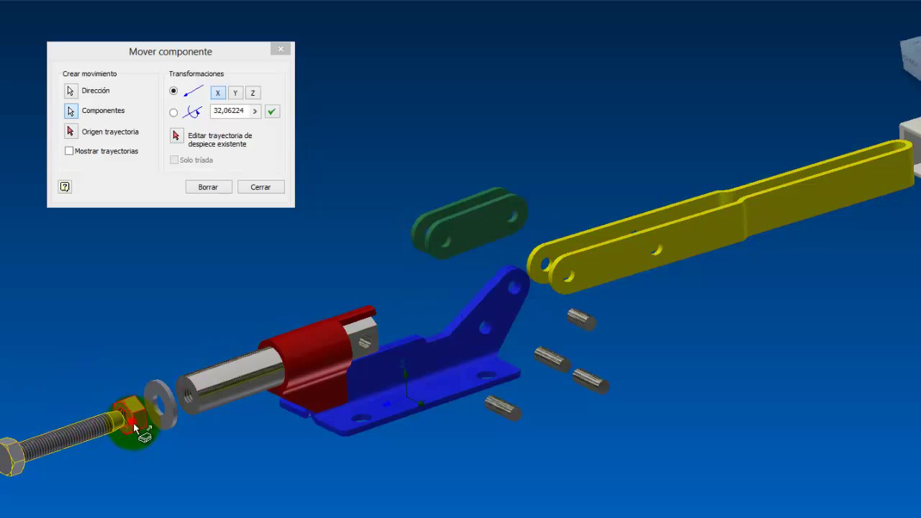
pyautogui.click(169, 428)
pyautogui.click(241, 389)
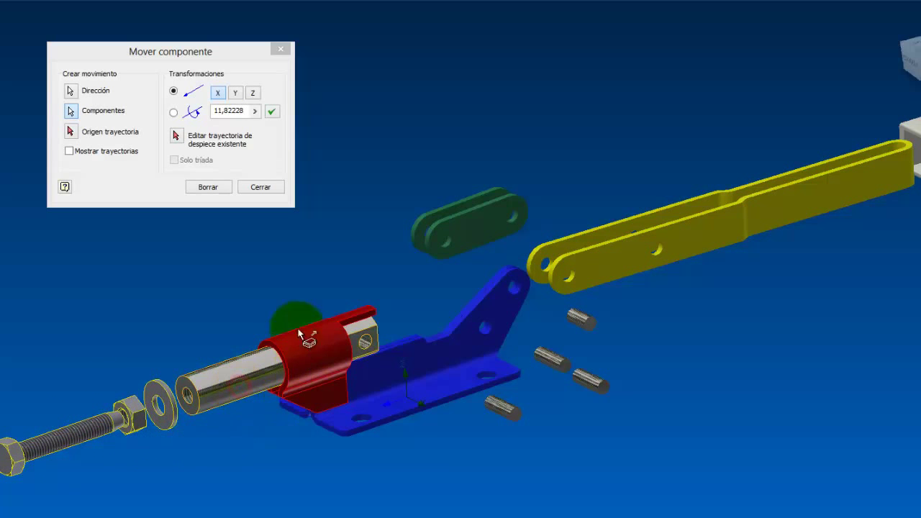
pyautogui.moveTo(385, 249); pyautogui.dragTo(247, 303)
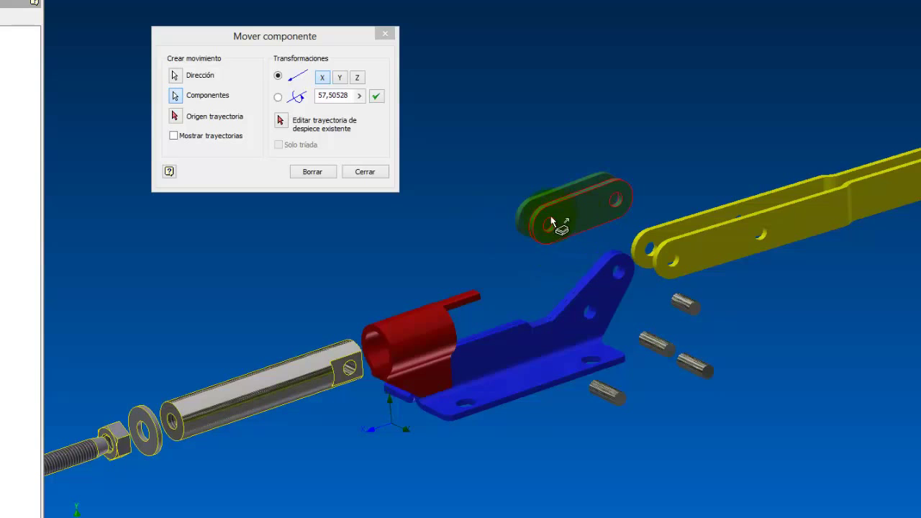
pyautogui.click(555, 185)
pyautogui.click(339, 212)
pyautogui.scroll(2, 607, 185)
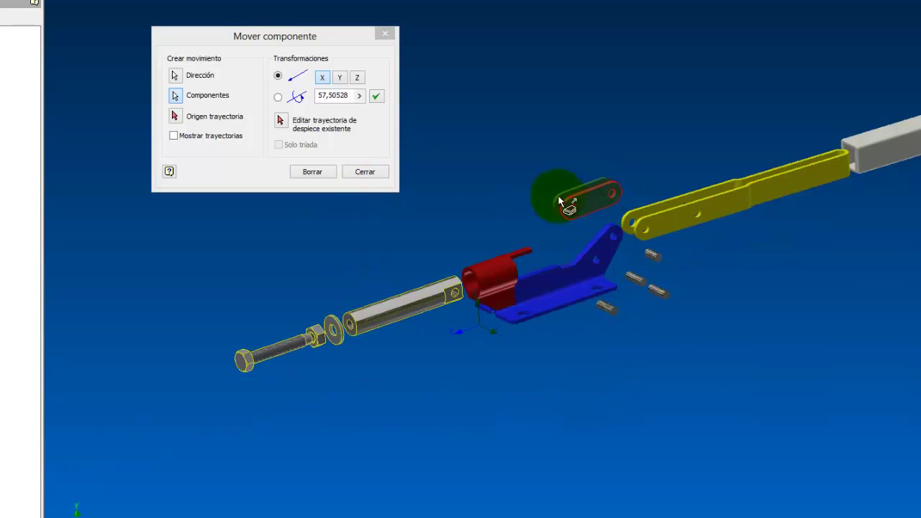
pyautogui.click(365, 172)
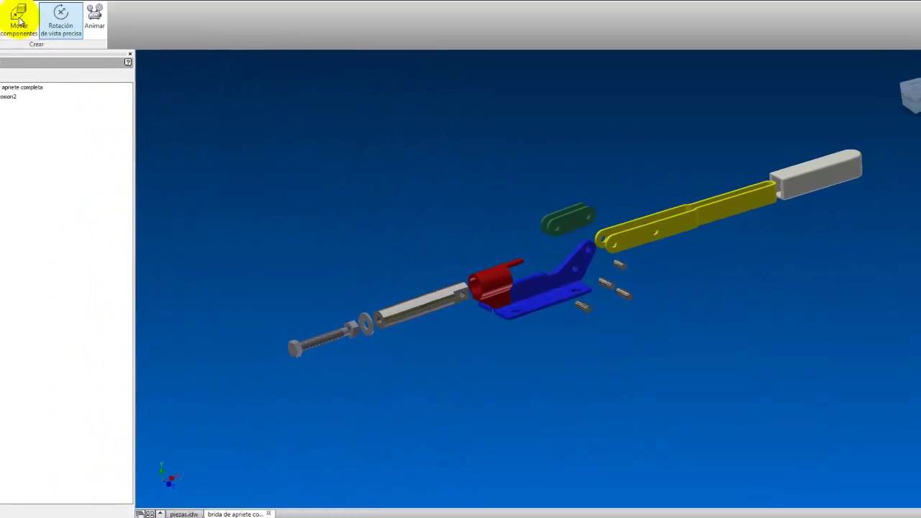
# Move the red guide sleeve about 37.55 mm along the Z axis, taking the direction from the blue base's flange face.
pyautogui.click(21, 17)
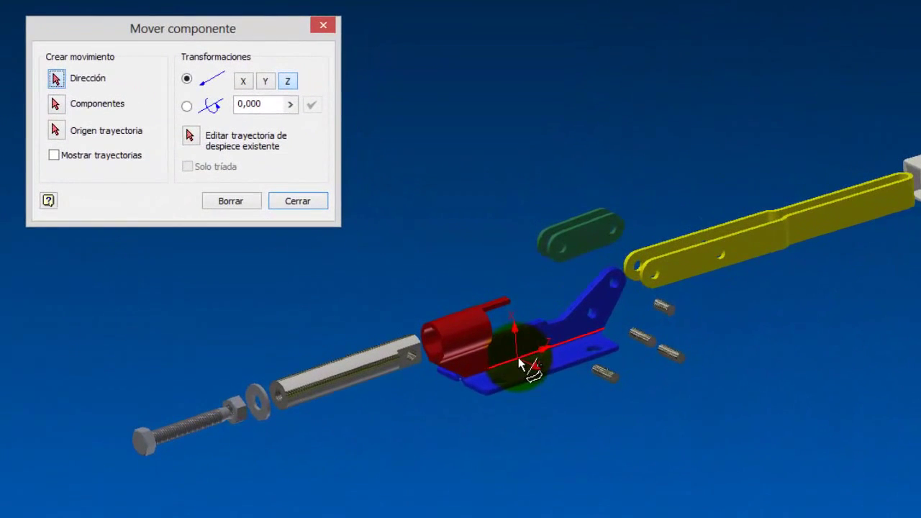
pyautogui.click(533, 306)
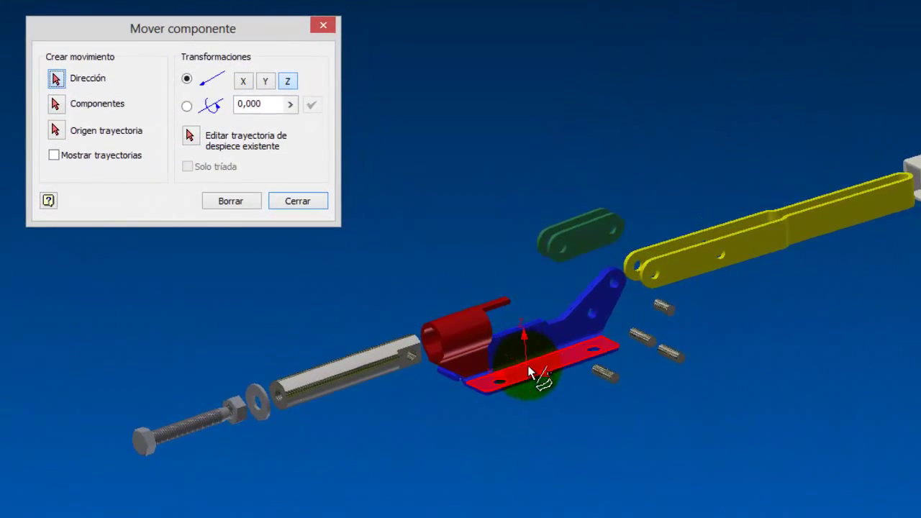
pyautogui.click(530, 372)
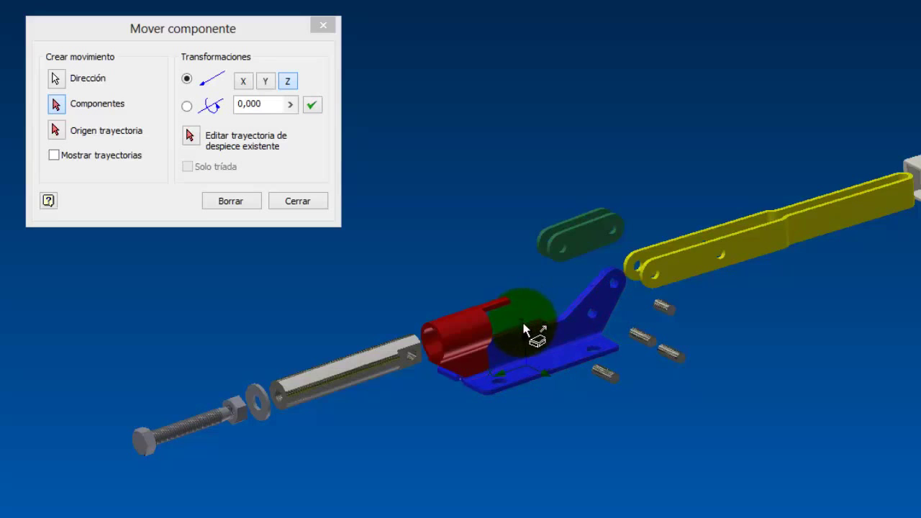
pyautogui.click(531, 339)
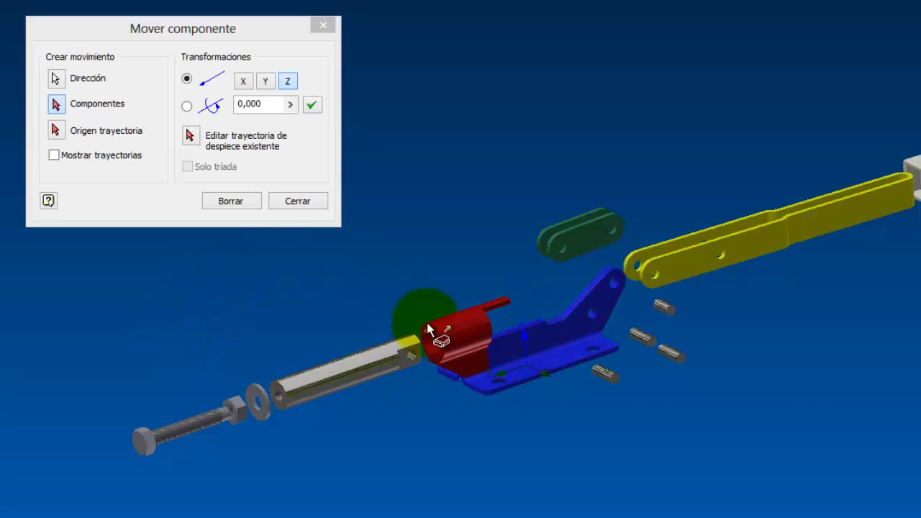
pyautogui.click(459, 343)
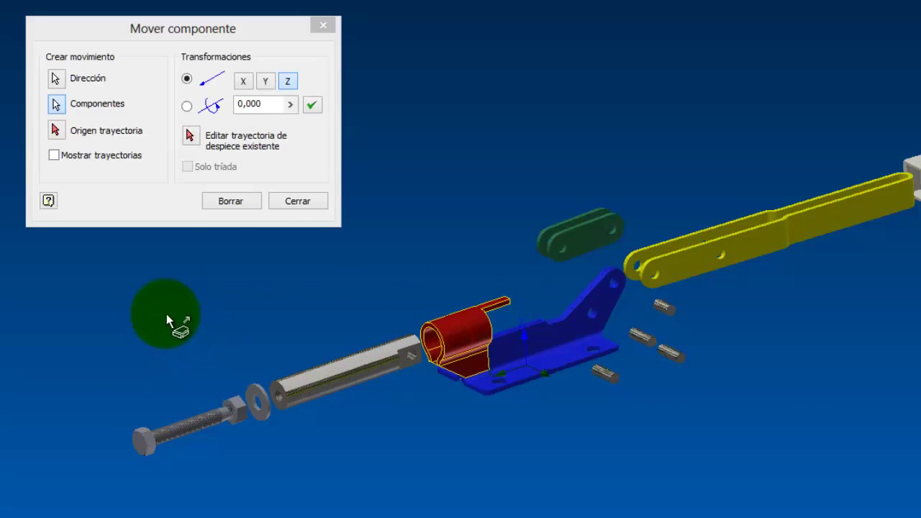
pyautogui.moveTo(387, 309); pyautogui.dragTo(360, 226)
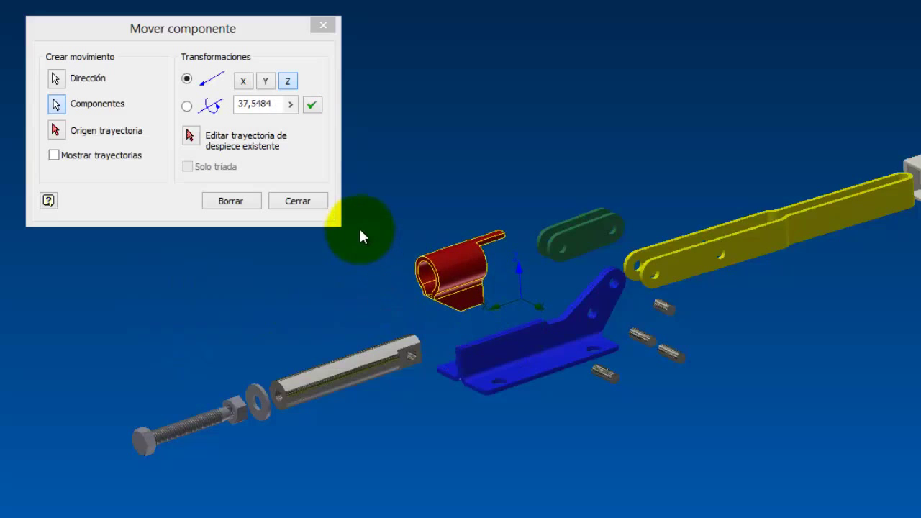
pyautogui.click(297, 200)
# Try to move the rear blue base half about 7.13 mm along the Z axis and undo the move.
pyautogui.press('t')
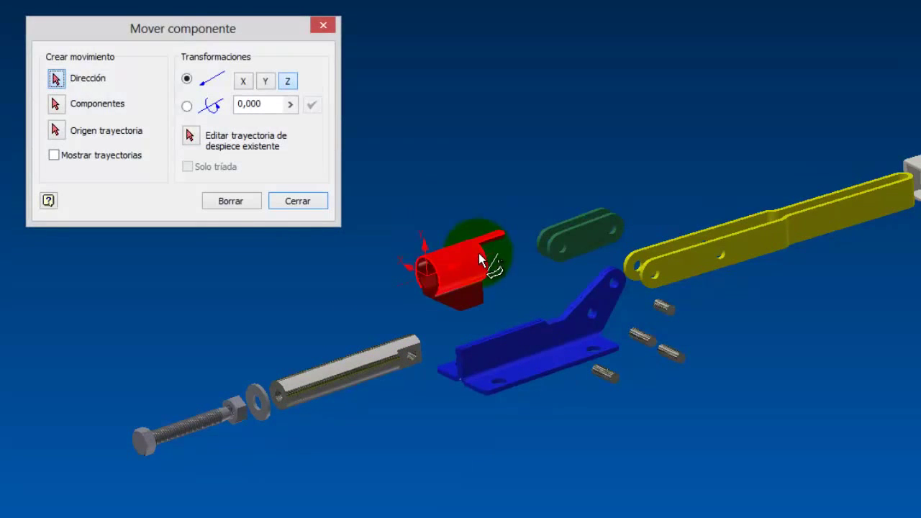
pyautogui.click(533, 378)
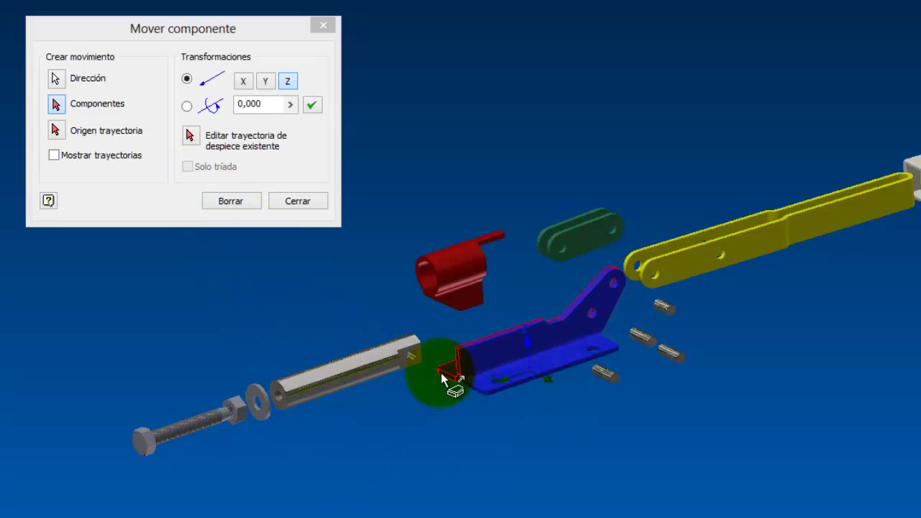
pyautogui.moveTo(446, 376); pyautogui.dragTo(175, 309)
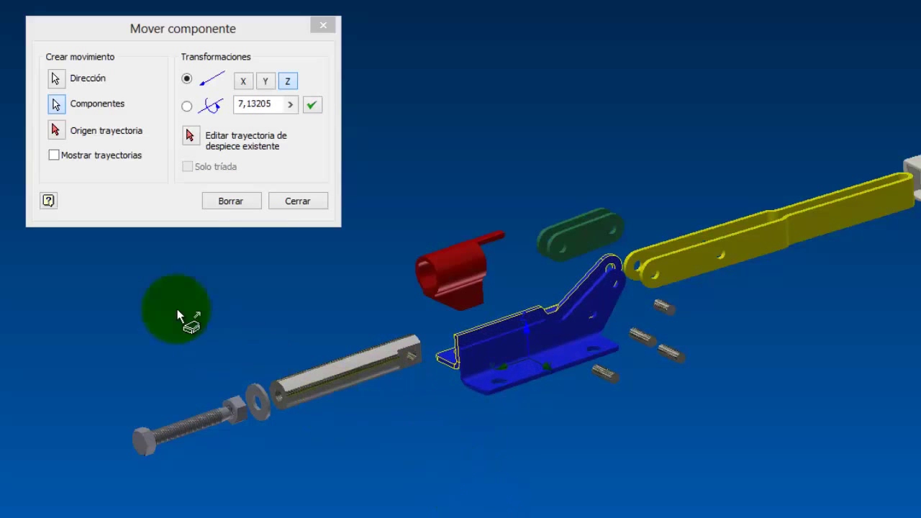
pyautogui.click(294, 205)
pyautogui.hotkey('ctrl', 'z')
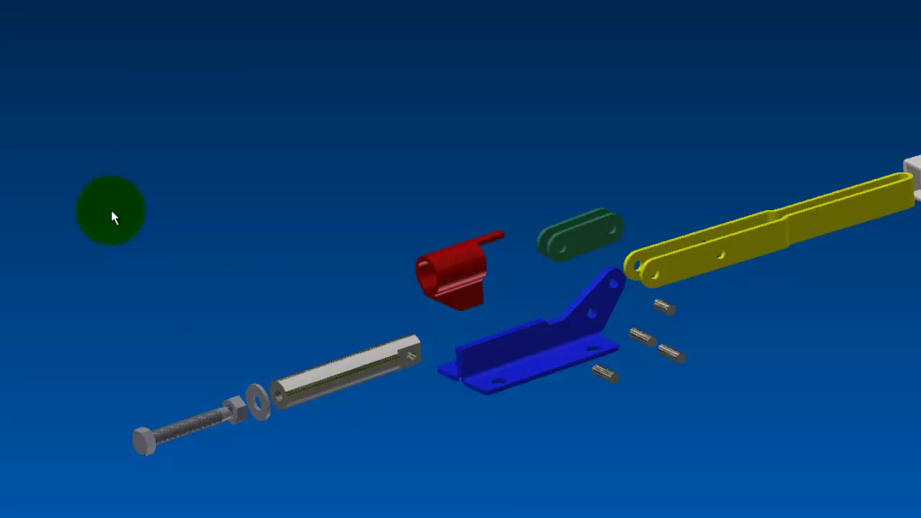
# Move the rear blue base half about -60.45 mm along the Y axis, taking the direction from the front half's flange face.
pyautogui.press('t')
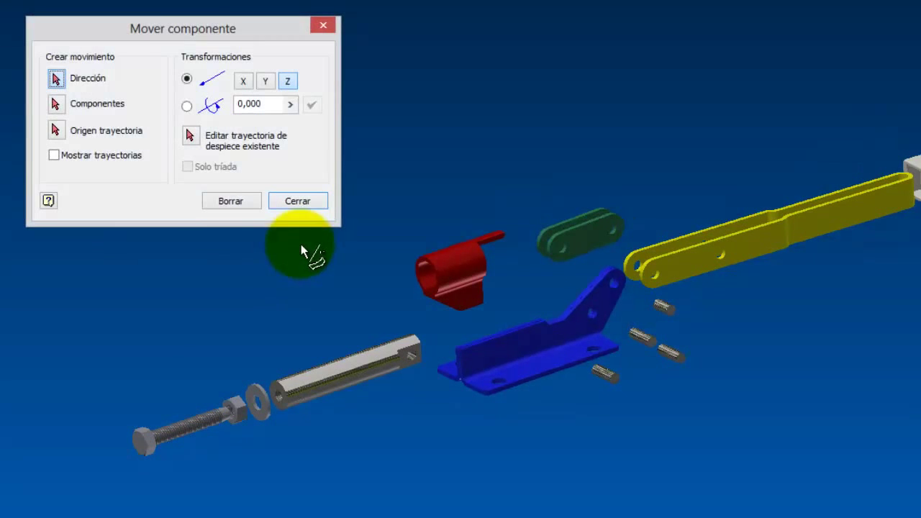
pyautogui.scroll(-4, 473, 320)
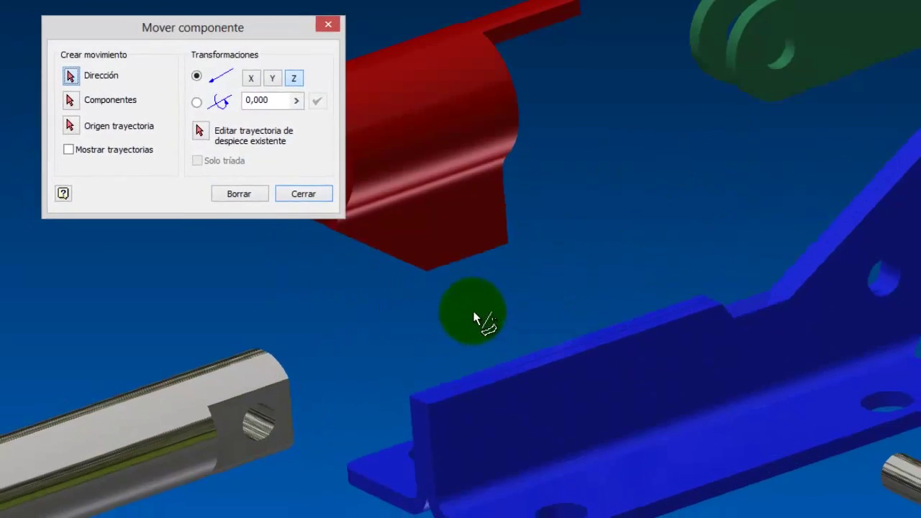
pyautogui.click(586, 413)
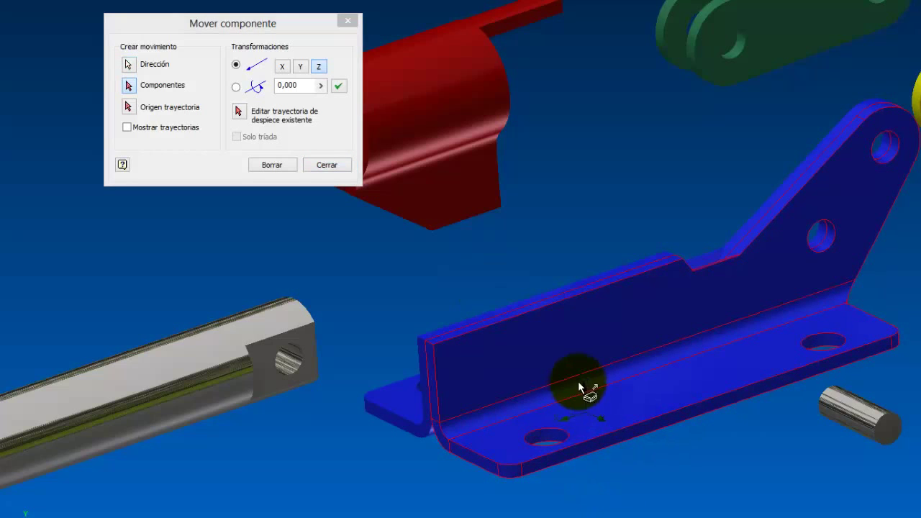
pyautogui.click(300, 66)
pyautogui.click(381, 396)
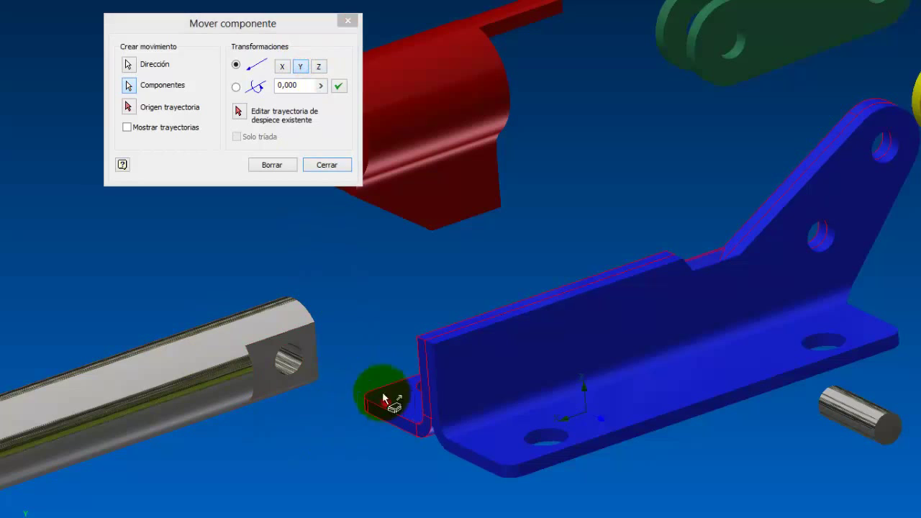
pyautogui.moveTo(412, 476); pyautogui.dragTo(59, 419)
pyautogui.scroll(6, 400, 321)
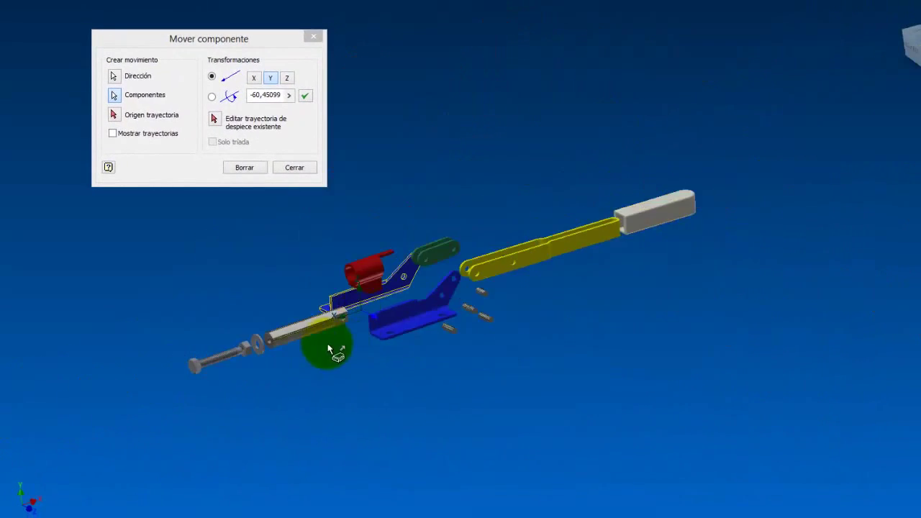
# Finish moving components and orbit the exploded clamp to inspect the spacing between all its parts.
pyautogui.moveTo(328, 346); pyautogui.dragTo(374, 329)
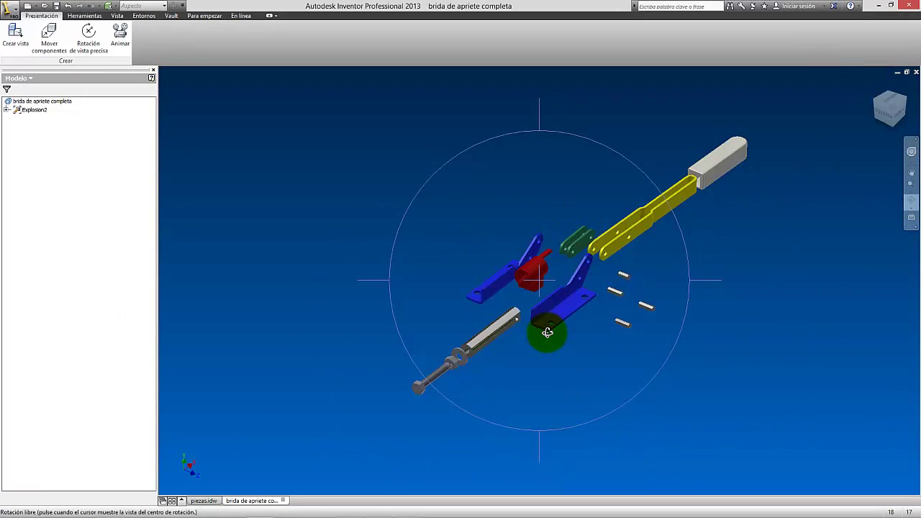
pyautogui.rightClick(534, 251)
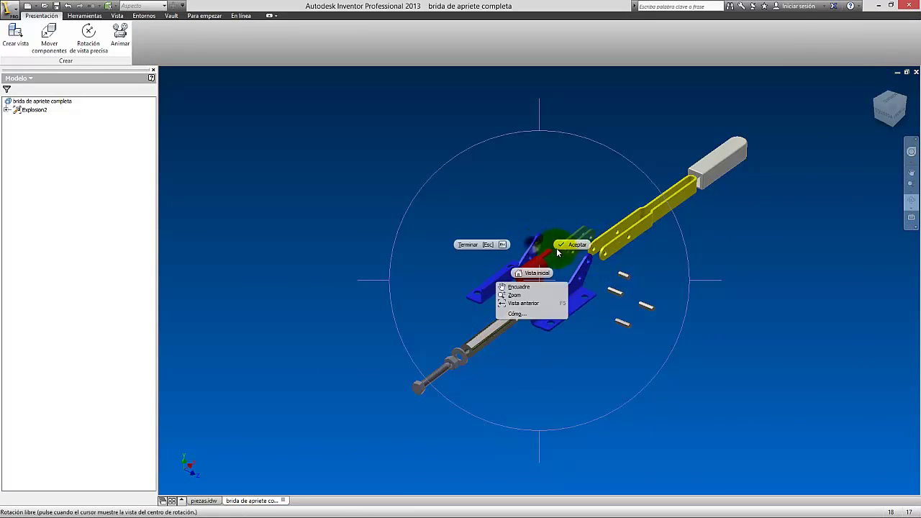
pyautogui.click(559, 252)
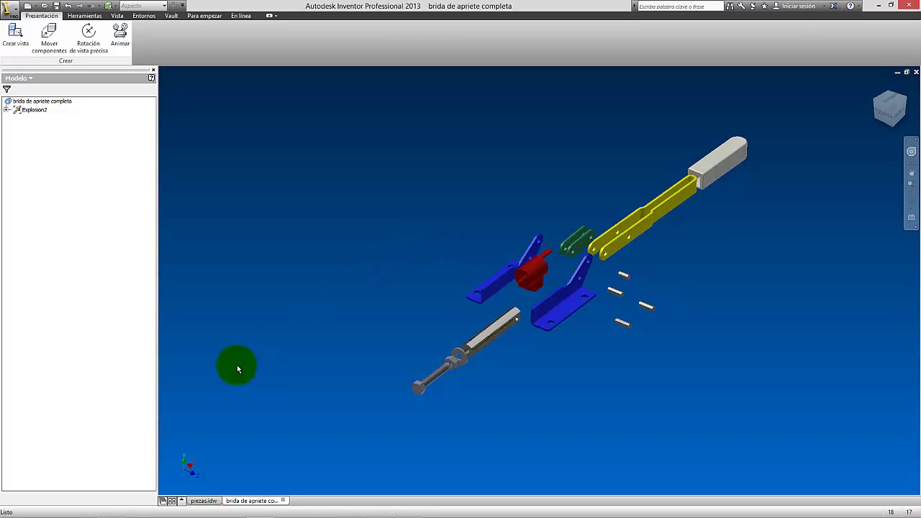
# Save the presentation in the Brida de apriete folder as "brida de apriete completa explosionada".
pyautogui.click(202, 502)
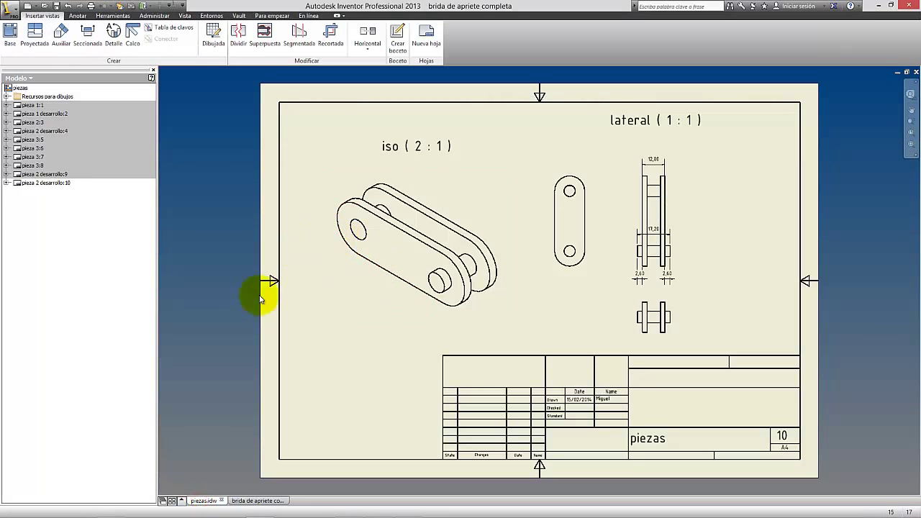
pyautogui.click(249, 500)
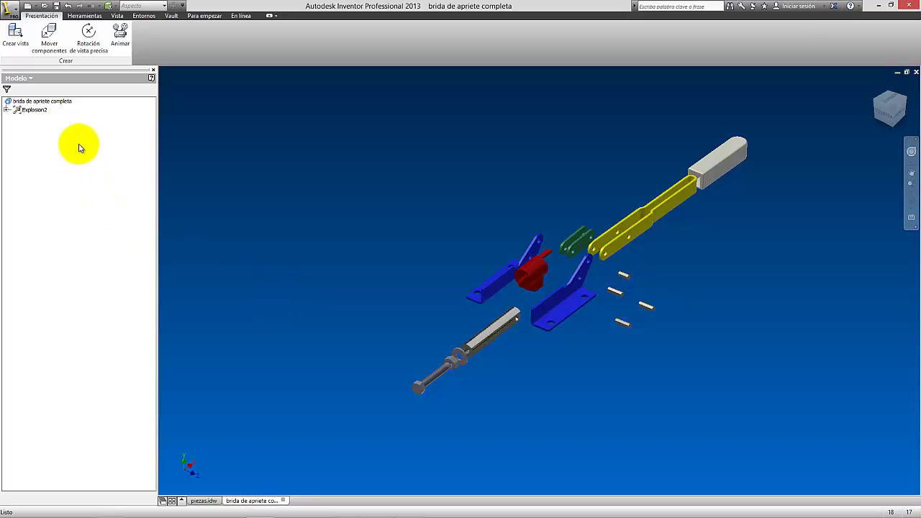
pyautogui.click(57, 9)
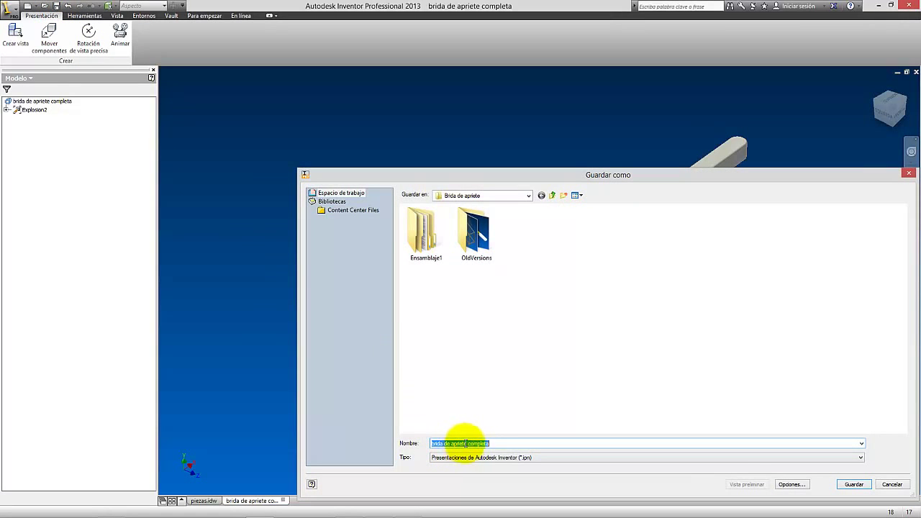
pyautogui.click(503, 444)
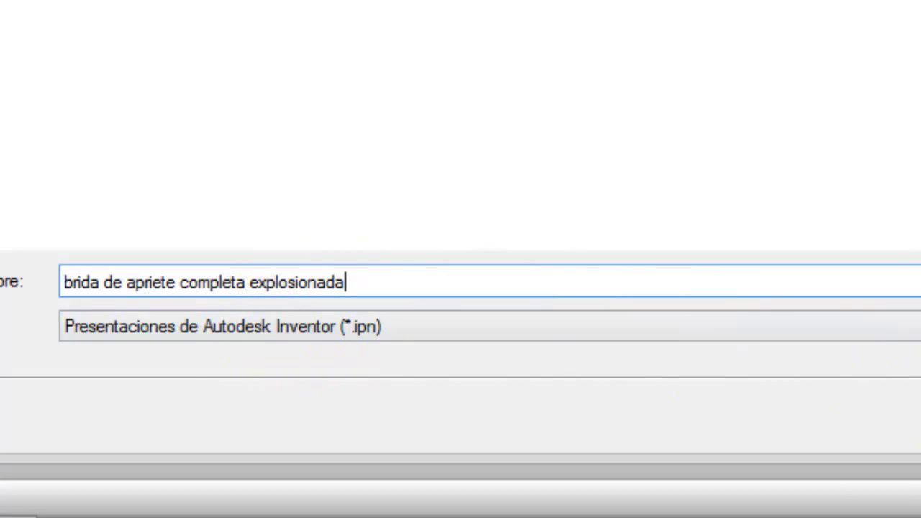
pyautogui.press('Return')
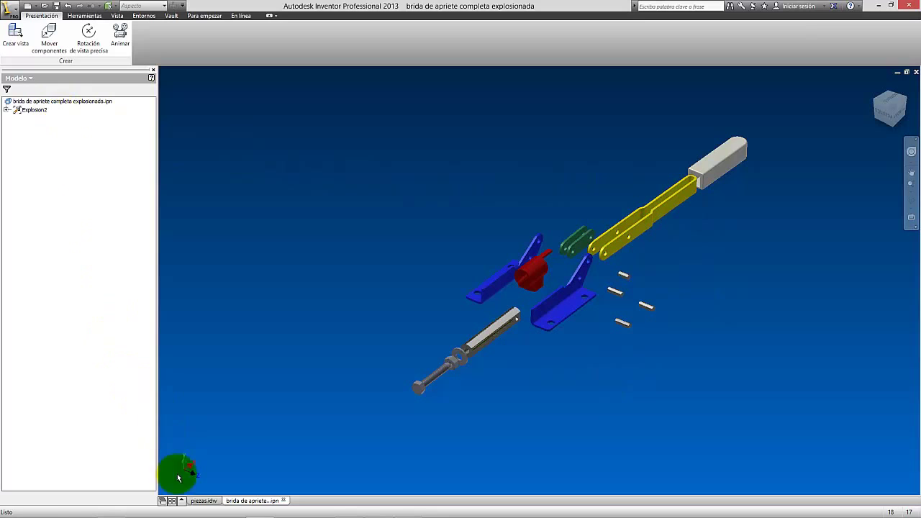
# Review the "pieza 2 desarrollo:10" sheet in the piezas drawing and return to the exploded presentation.
pyautogui.click(196, 500)
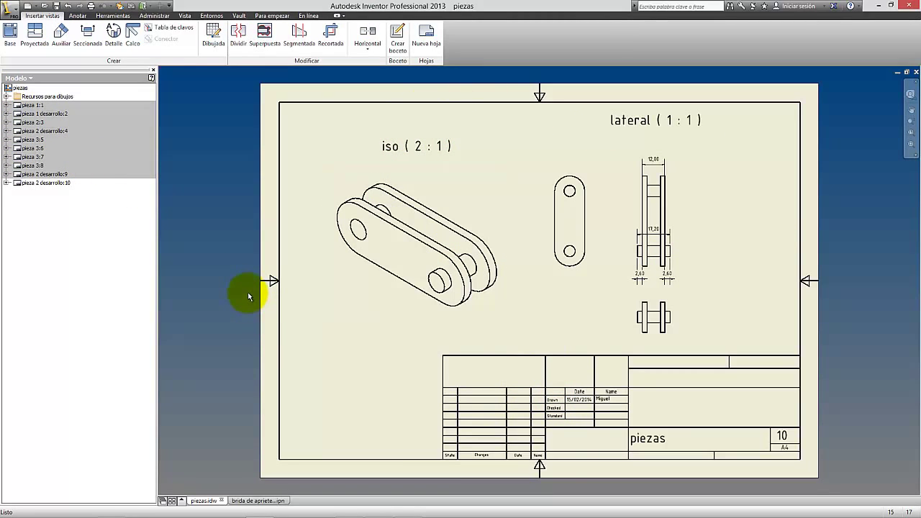
pyautogui.click(21, 183)
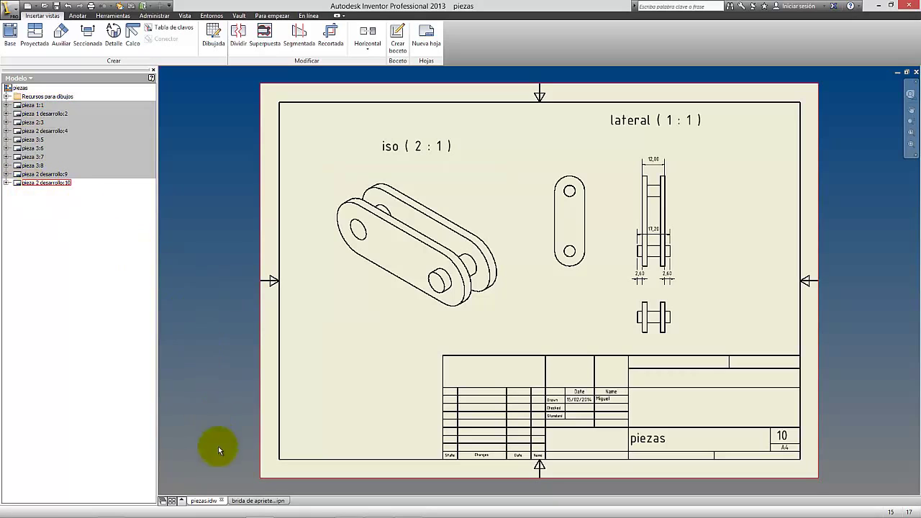
pyautogui.click(243, 500)
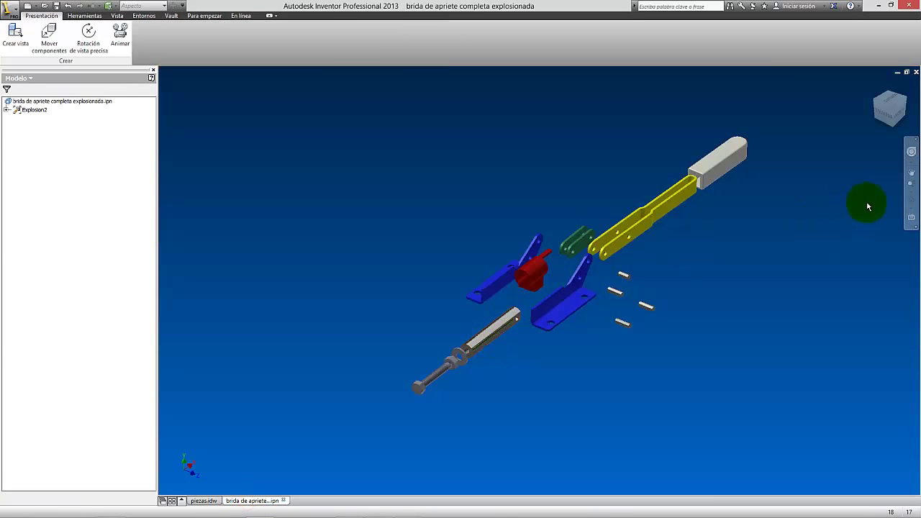
# Orbit and enlarge the exploded clamp to examine its separated parts from a lower three-quarter angle.
pyautogui.click(909, 200)
pyautogui.moveTo(526, 239); pyautogui.dragTo(554, 207)
pyautogui.scroll(-2, 619, 266)
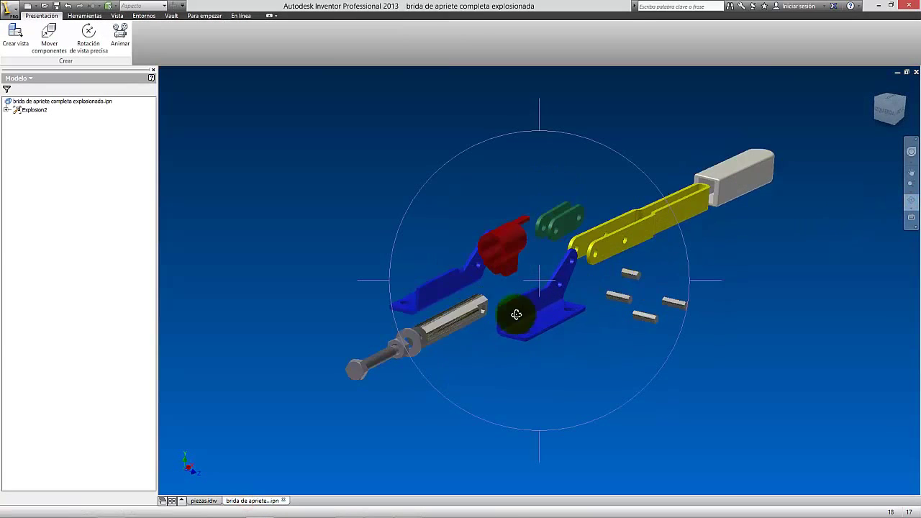
pyautogui.rightClick(473, 170)
pyautogui.click(418, 188)
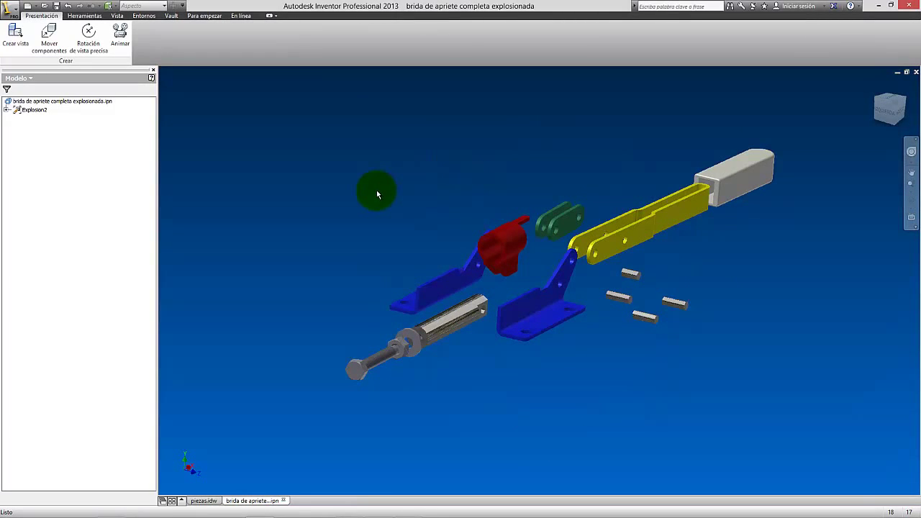